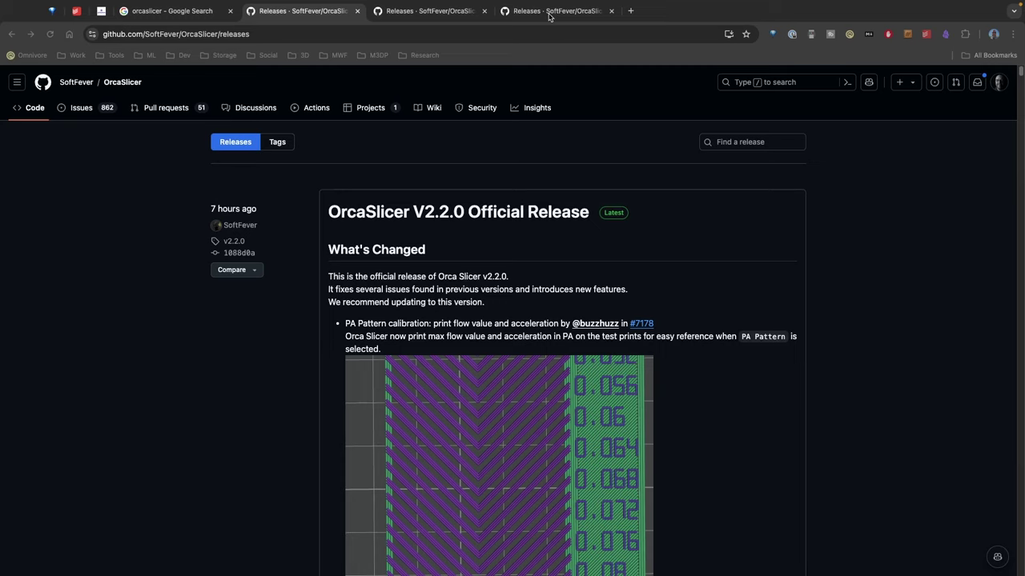
Open the v2.2.0-beta2 release notes and begin reading through them
{"action": "left_click", "coordinate": [550, 14]}
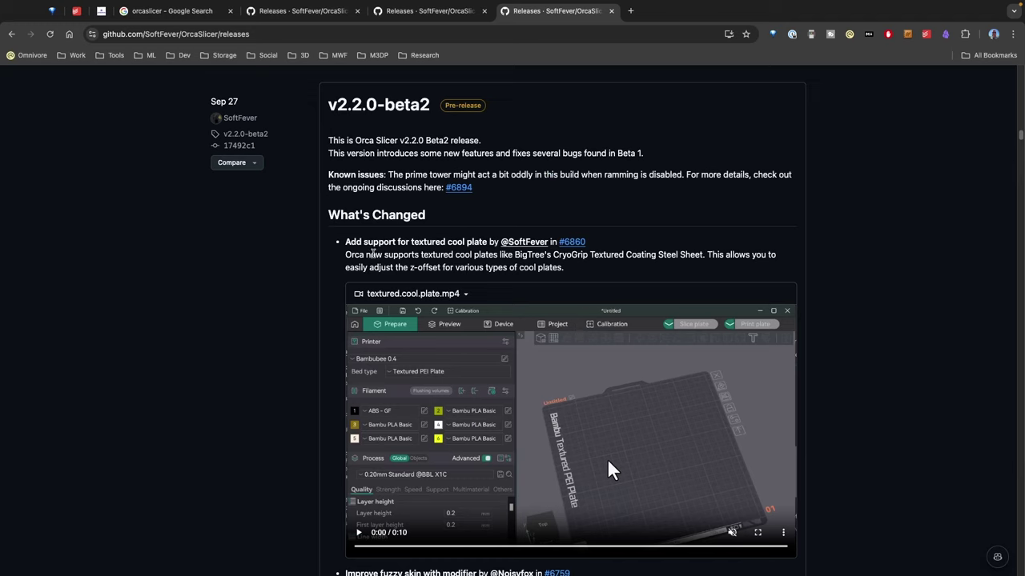
{"action": "scroll", "coordinate": [404, 285], "scroll_direction": "down", "scroll_amount": 1}
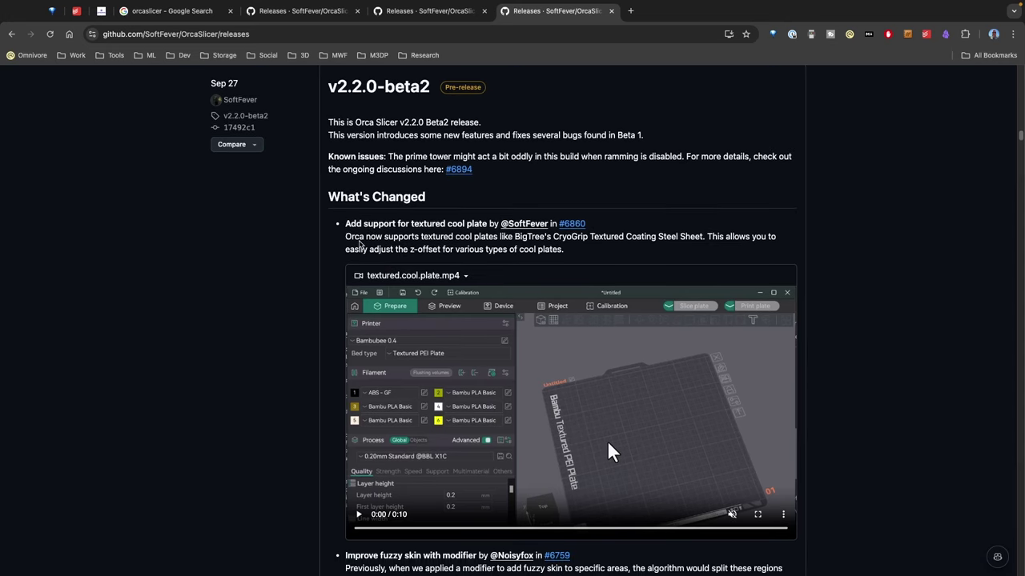
{"action": "scroll", "coordinate": [488, 266], "scroll_direction": "down", "scroll_amount": 1}
{"action": "scroll", "coordinate": [360, 233], "scroll_direction": "down", "scroll_amount": 4}
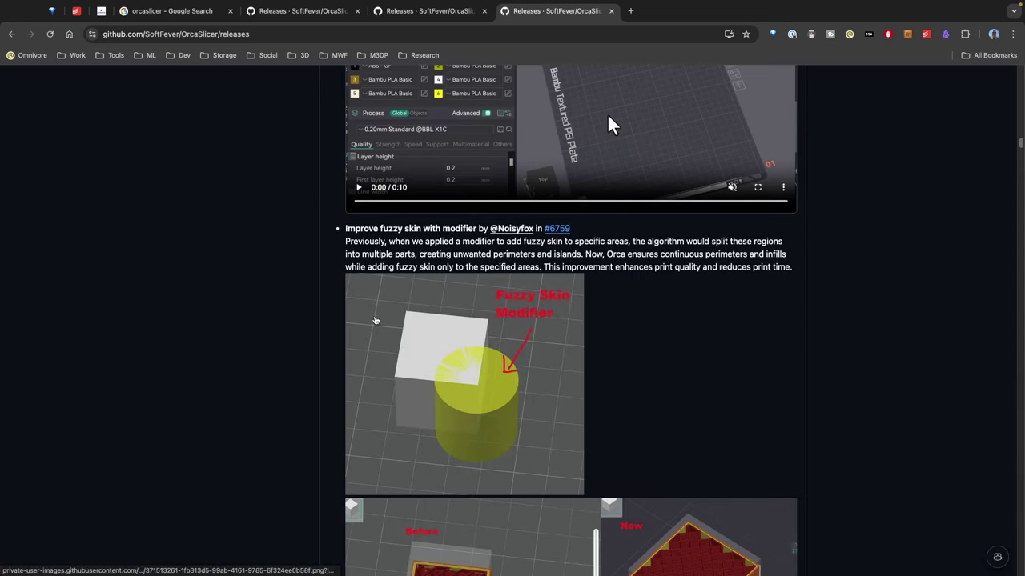
{"action": "scroll", "coordinate": [353, 358], "scroll_direction": "down", "scroll_amount": 2}
{"action": "scroll", "coordinate": [449, 352], "scroll_direction": "down", "scroll_amount": 3}
{"action": "scroll", "coordinate": [607, 164], "scroll_direction": "up", "scroll_amount": 4}
{"action": "scroll", "coordinate": [607, 219], "scroll_direction": "down", "scroll_amount": 6}
{"action": "scroll", "coordinate": [512, 369], "scroll_direction": "down", "scroll_amount": 20}
Read further down the beta notes to the YOLO flow rate calibration section
{"action": "scroll", "coordinate": [528, 368], "scroll_direction": "down", "scroll_amount": 5}
{"action": "scroll", "coordinate": [527, 364], "scroll_direction": "down", "scroll_amount": 2}
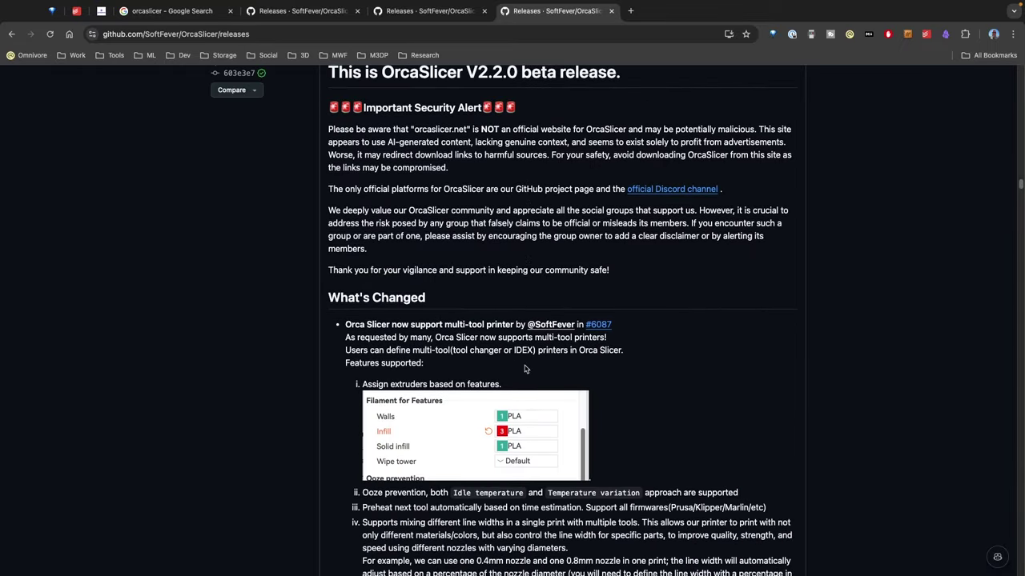
{"action": "scroll", "coordinate": [465, 339], "scroll_direction": "down", "scroll_amount": 2}
{"action": "scroll", "coordinate": [463, 342], "scroll_direction": "down", "scroll_amount": 7}
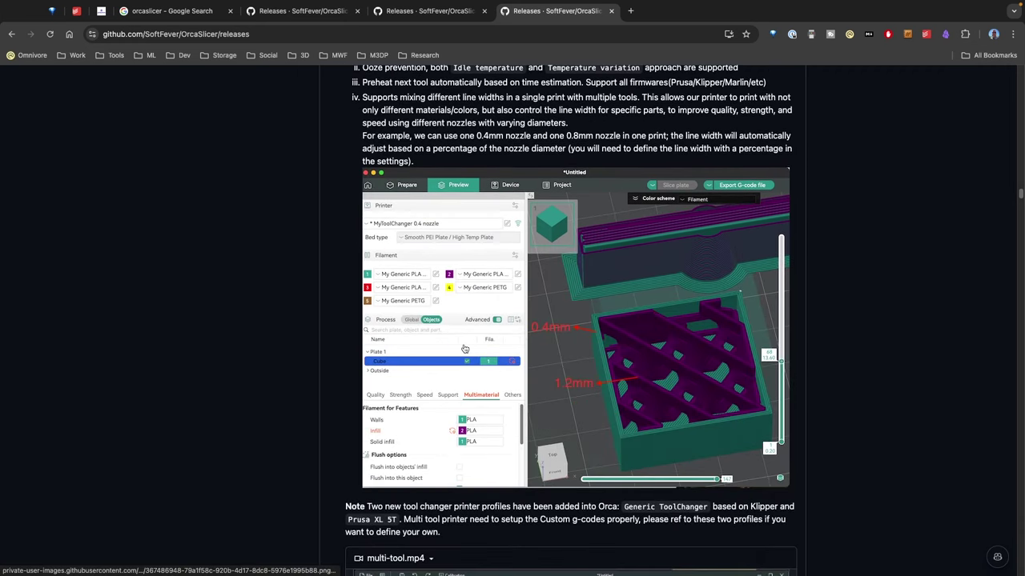
{"action": "scroll", "coordinate": [465, 349], "scroll_direction": "down", "scroll_amount": 9}
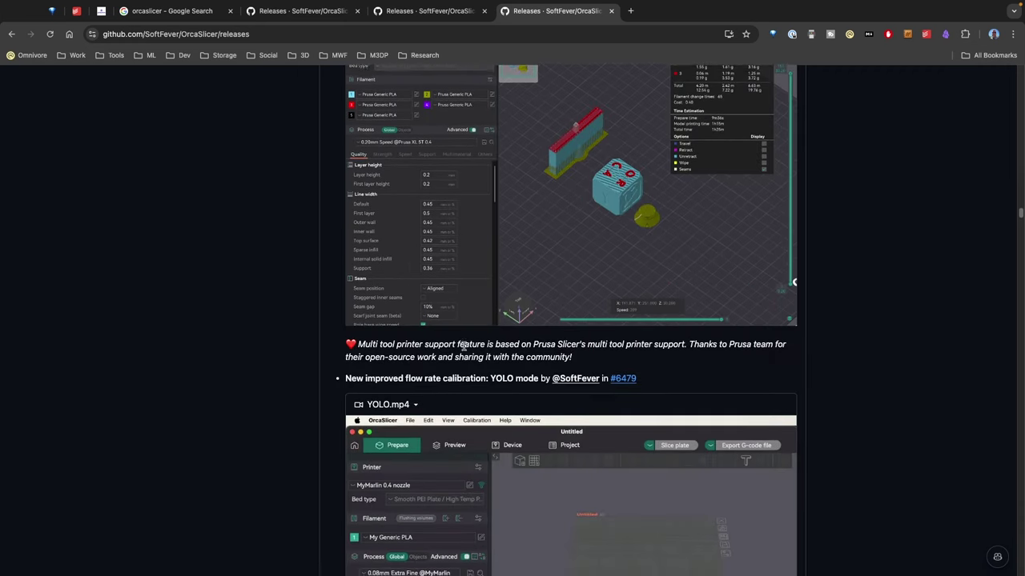
{"action": "scroll", "coordinate": [465, 350], "scroll_direction": "down", "scroll_amount": 1}
{"action": "scroll", "coordinate": [463, 350], "scroll_direction": "down", "scroll_amount": 1}
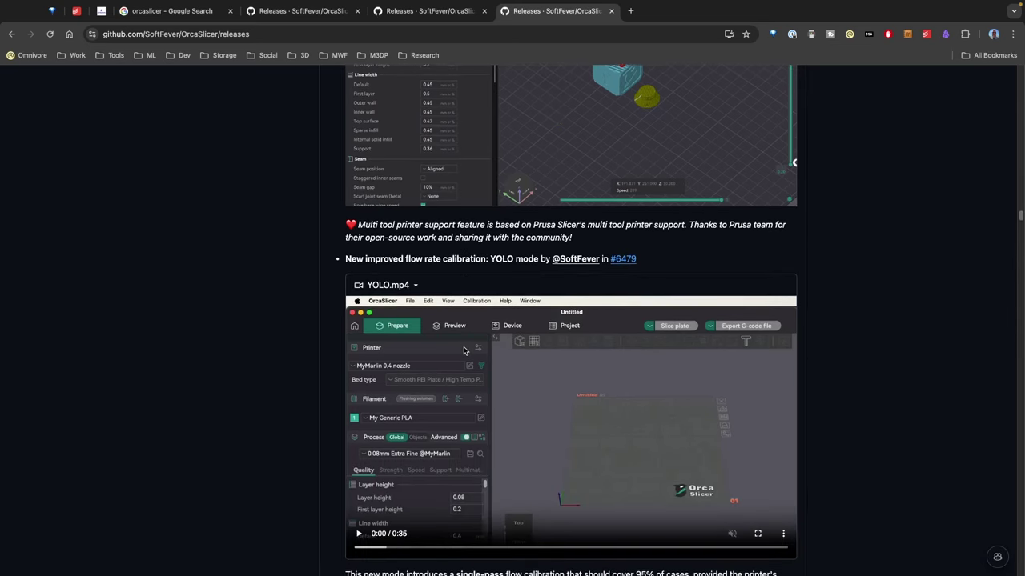
{"action": "scroll", "coordinate": [464, 350], "scroll_direction": "down", "scroll_amount": 2}
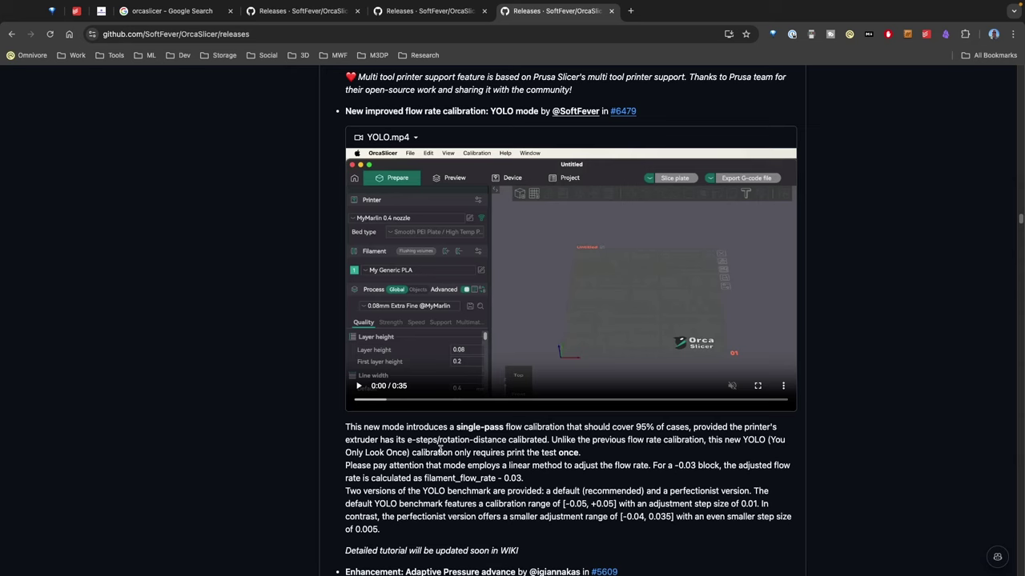
{"action": "scroll", "coordinate": [486, 441], "scroll_direction": "up", "scroll_amount": 2}
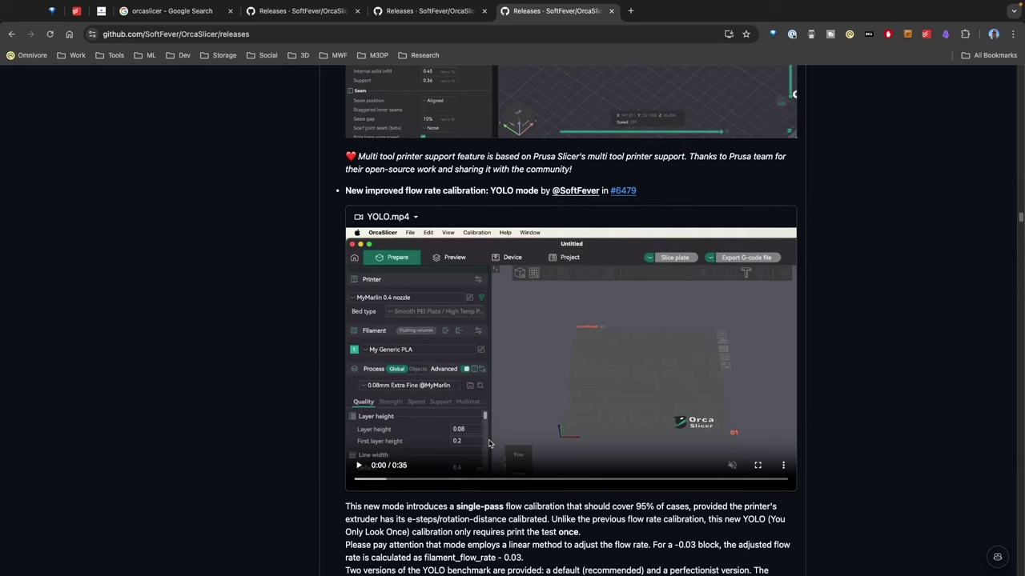
{"action": "scroll", "coordinate": [489, 443], "scroll_direction": "up", "scroll_amount": 3}
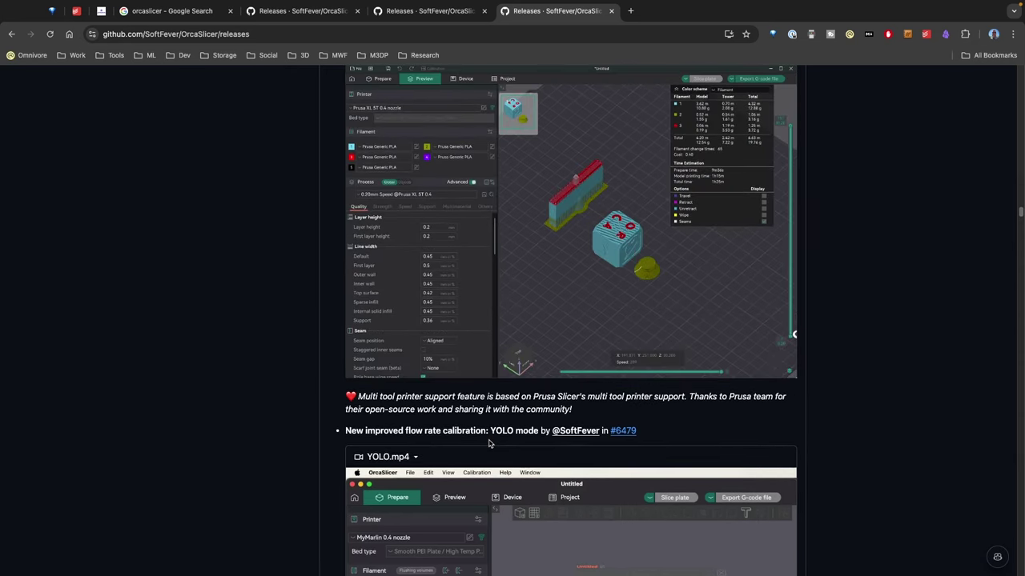
{"action": "scroll", "coordinate": [489, 443], "scroll_direction": "up", "scroll_amount": 1}
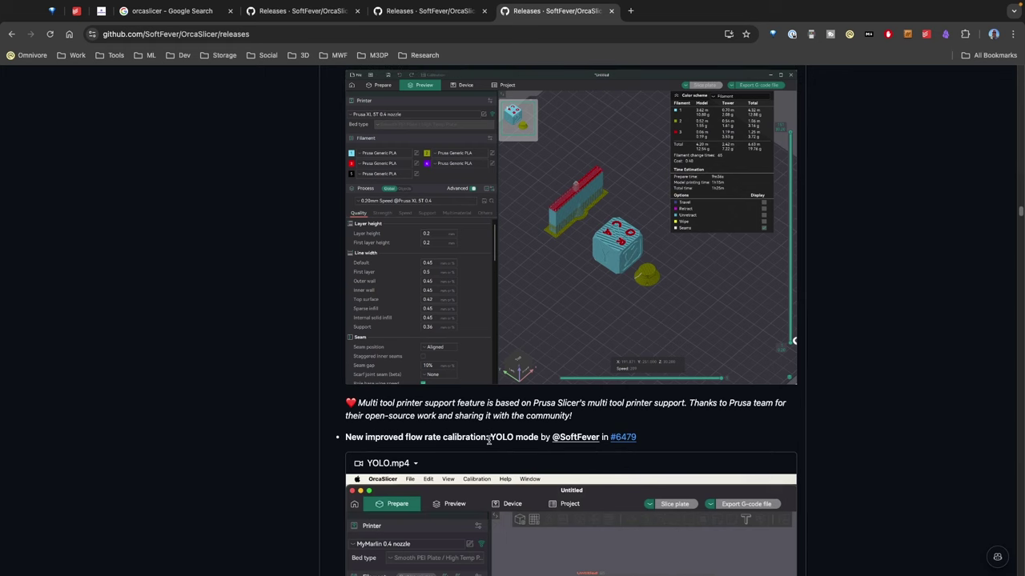
Open the V2.2.0 RC release notes and read past the negative-parts export images to the Misc changes
{"action": "left_click", "coordinate": [427, 25]}
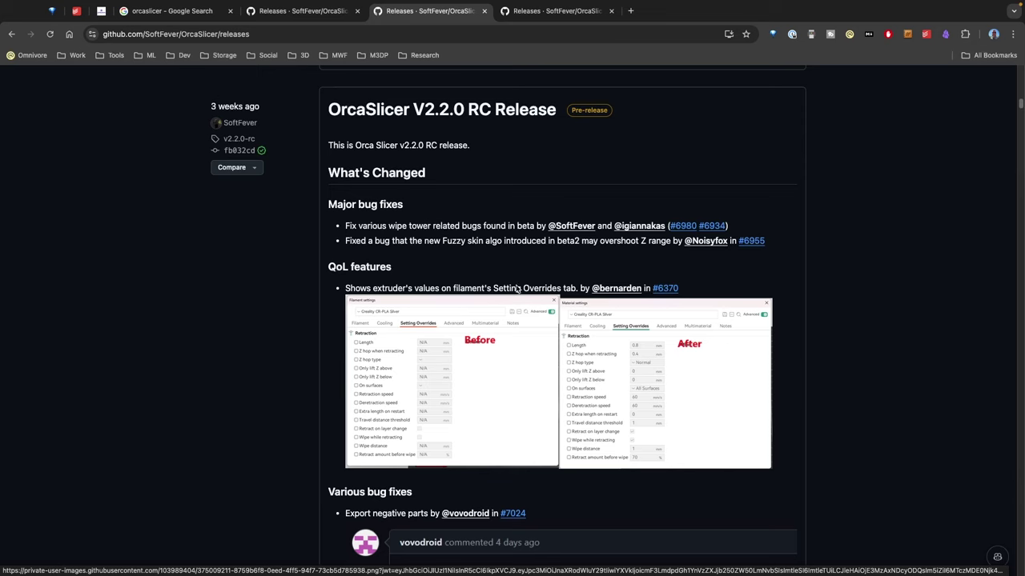
{"action": "scroll", "coordinate": [636, 376], "scroll_direction": "down", "scroll_amount": 3}
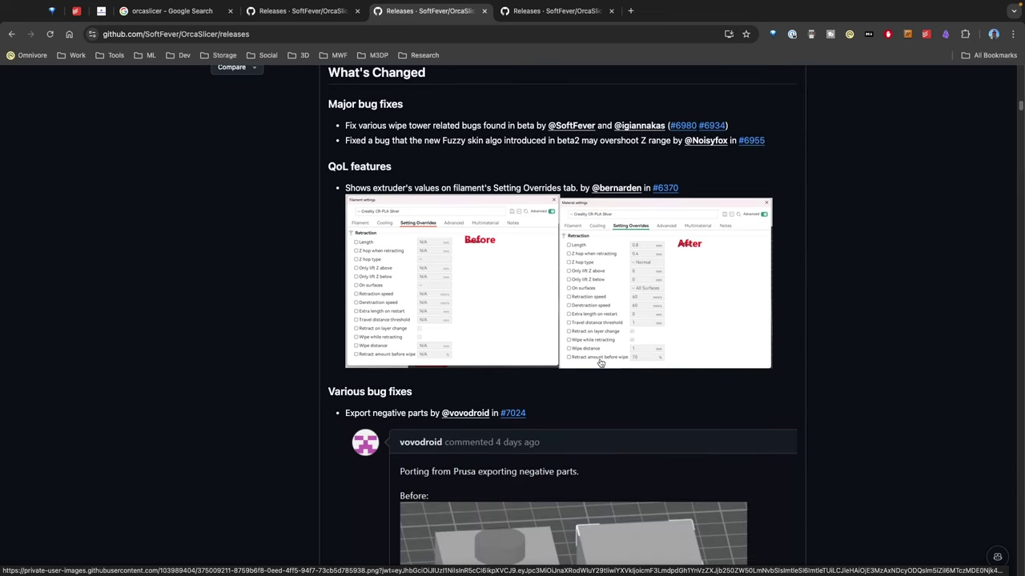
{"action": "scroll", "coordinate": [596, 360], "scroll_direction": "up", "scroll_amount": 3}
{"action": "scroll", "coordinate": [599, 363], "scroll_direction": "down", "scroll_amount": 3}
{"action": "scroll", "coordinate": [600, 364], "scroll_direction": "down", "scroll_amount": 5}
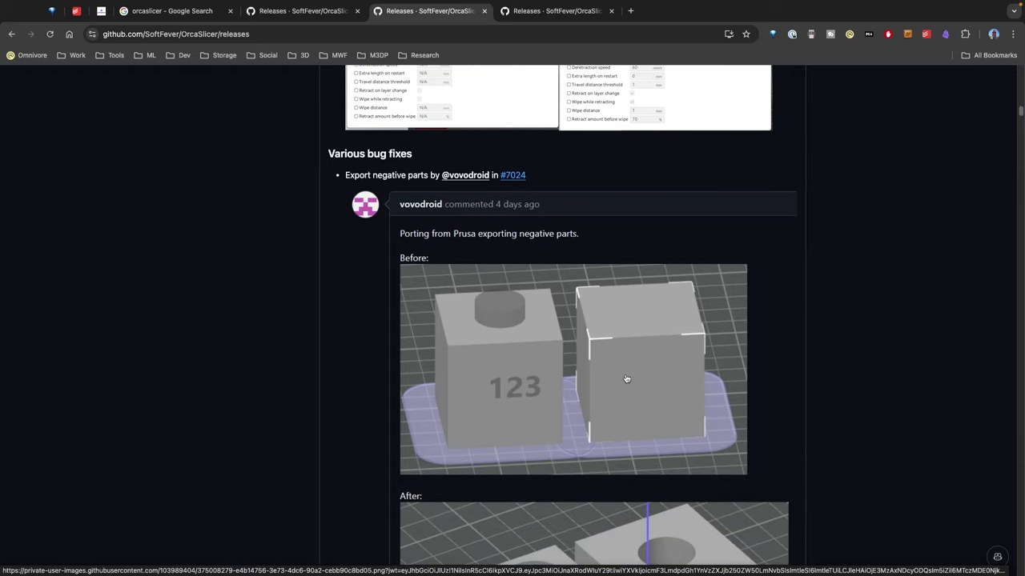
{"action": "scroll", "coordinate": [622, 379], "scroll_direction": "down", "scroll_amount": 1}
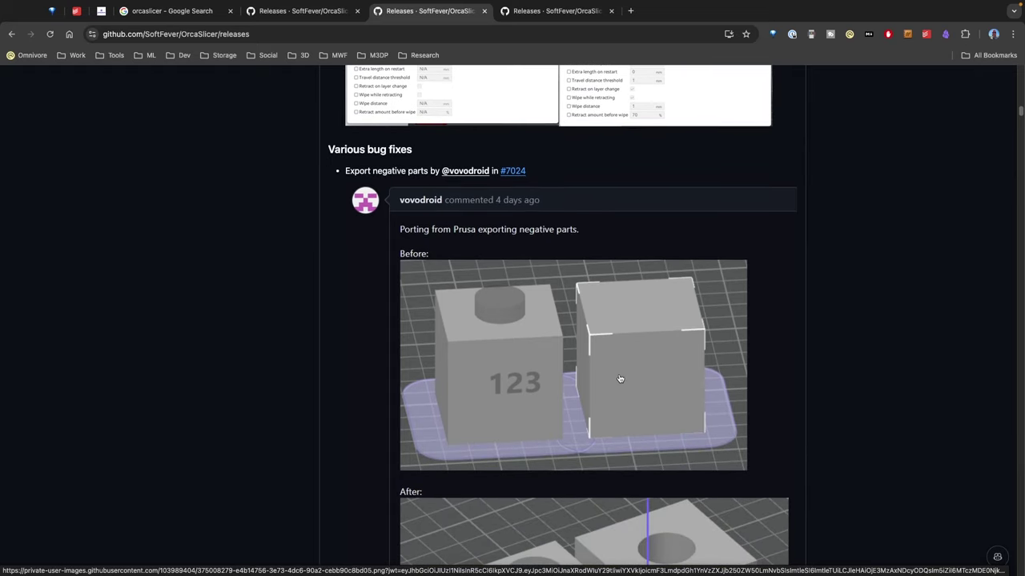
{"action": "scroll", "coordinate": [609, 369], "scroll_direction": "down", "scroll_amount": 3}
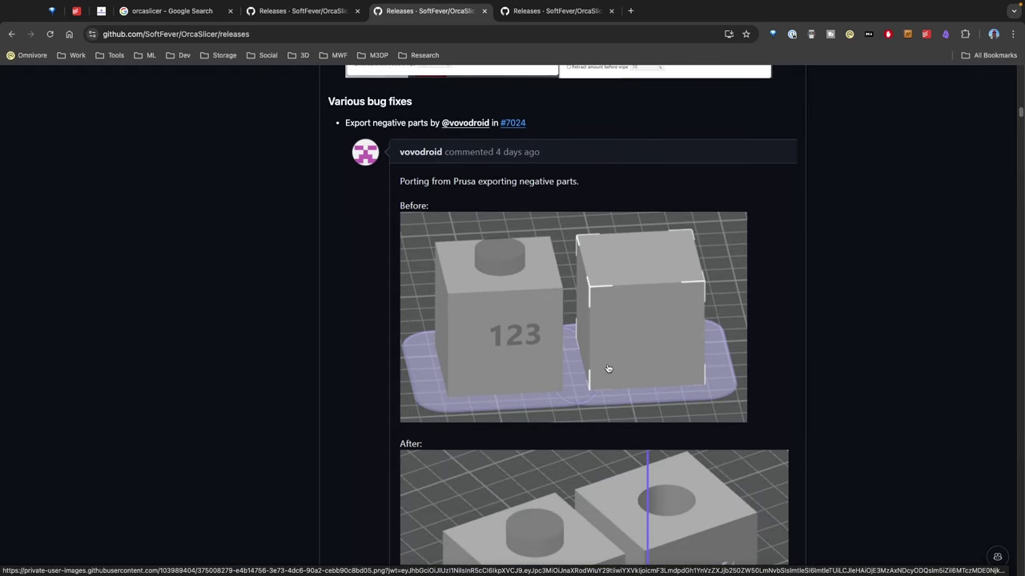
{"action": "scroll", "coordinate": [610, 332], "scroll_direction": "down", "scroll_amount": 3}
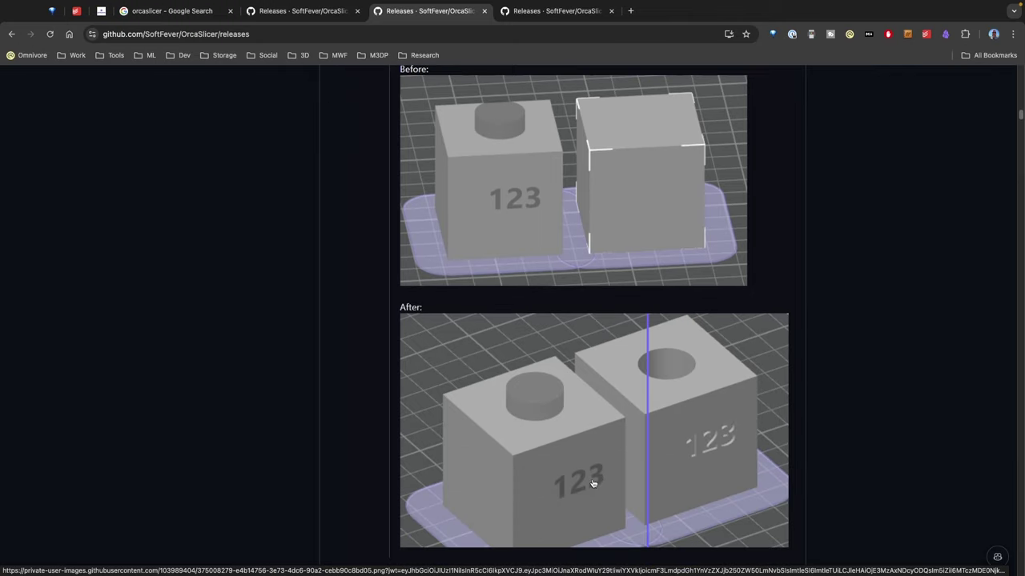
{"action": "scroll", "coordinate": [619, 353], "scroll_direction": "up", "scroll_amount": 3}
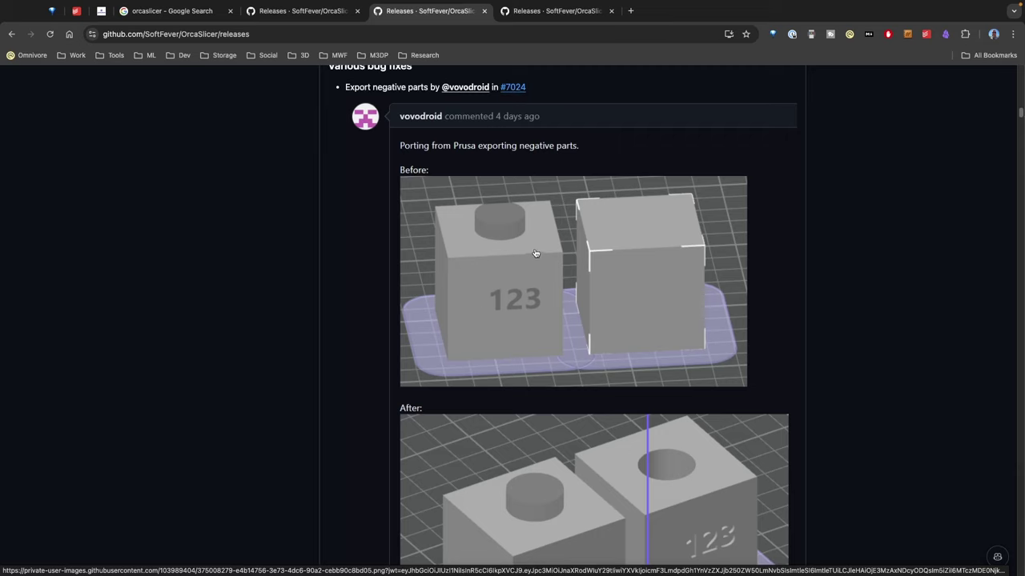
{"action": "scroll", "coordinate": [560, 257], "scroll_direction": "down", "scroll_amount": 5}
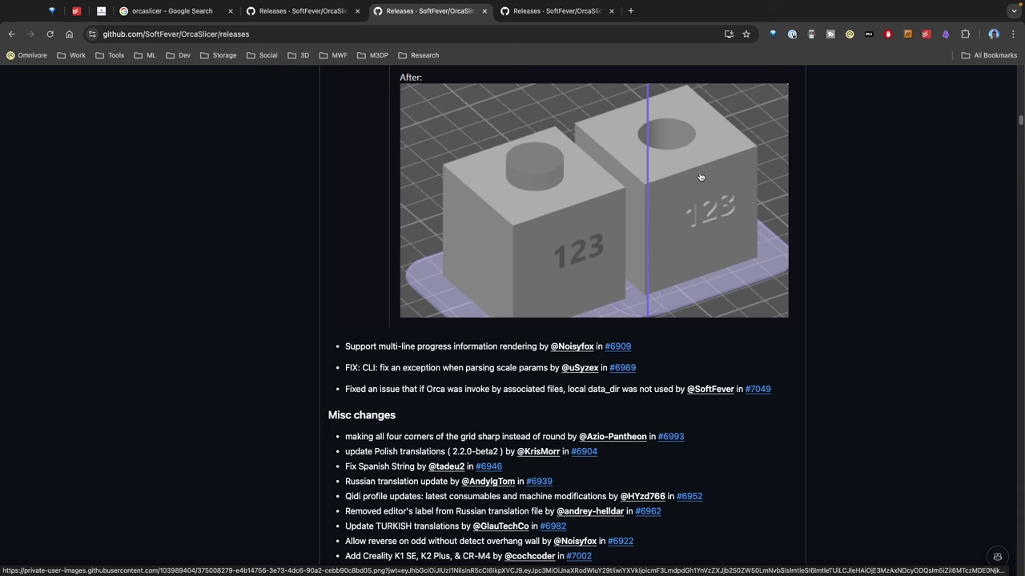
{"action": "scroll", "coordinate": [690, 228], "scroll_direction": "down", "scroll_amount": 1}
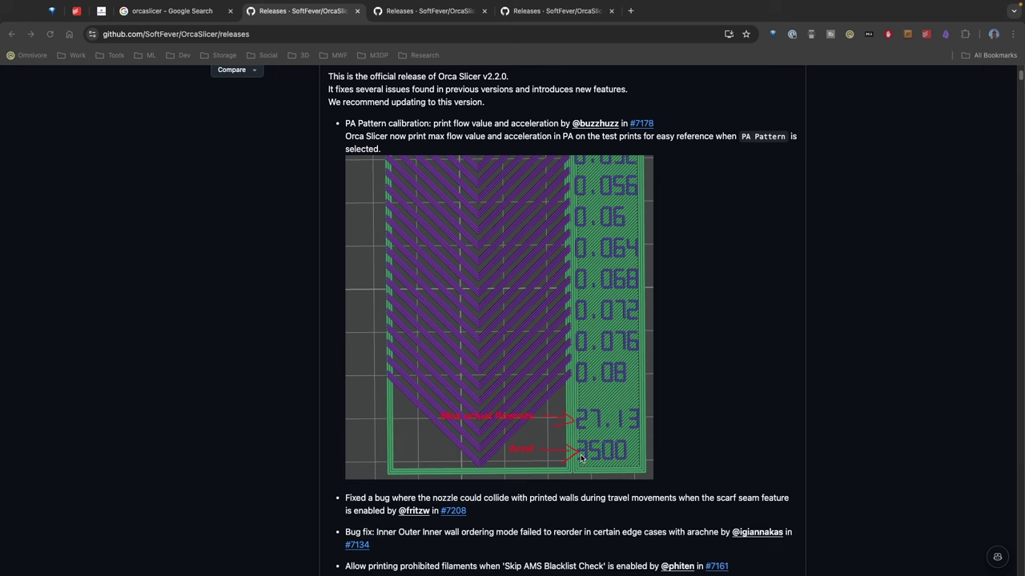
Read the V2.2.0 changelog down to Contributors and the 9 Linux, Mac and Windows assets
{"action": "scroll", "coordinate": [528, 293], "scroll_direction": "down", "scroll_amount": 5}
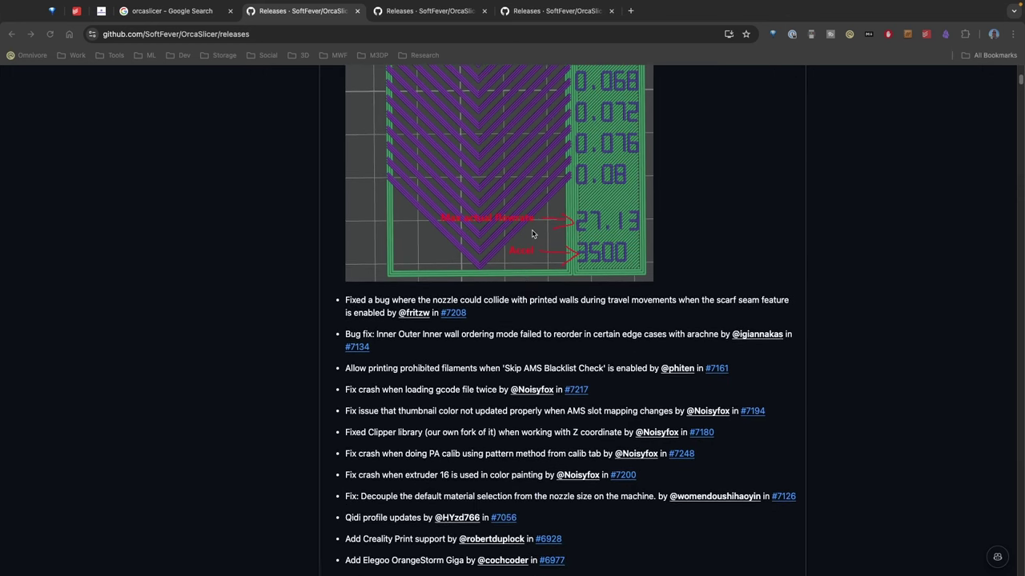
{"action": "scroll", "coordinate": [476, 344], "scroll_direction": "down", "scroll_amount": 1}
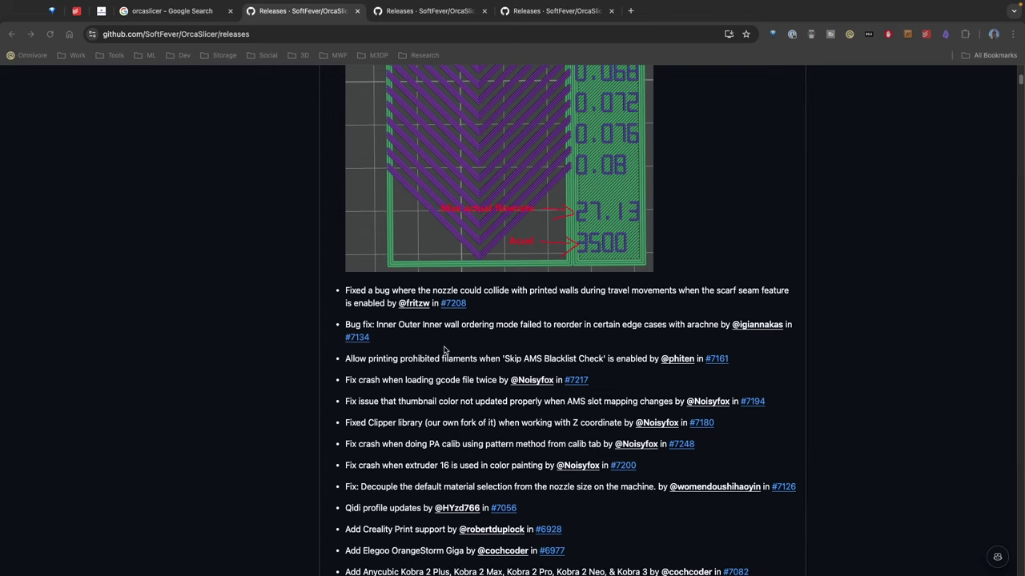
{"action": "scroll", "coordinate": [498, 398], "scroll_direction": "down", "scroll_amount": 1}
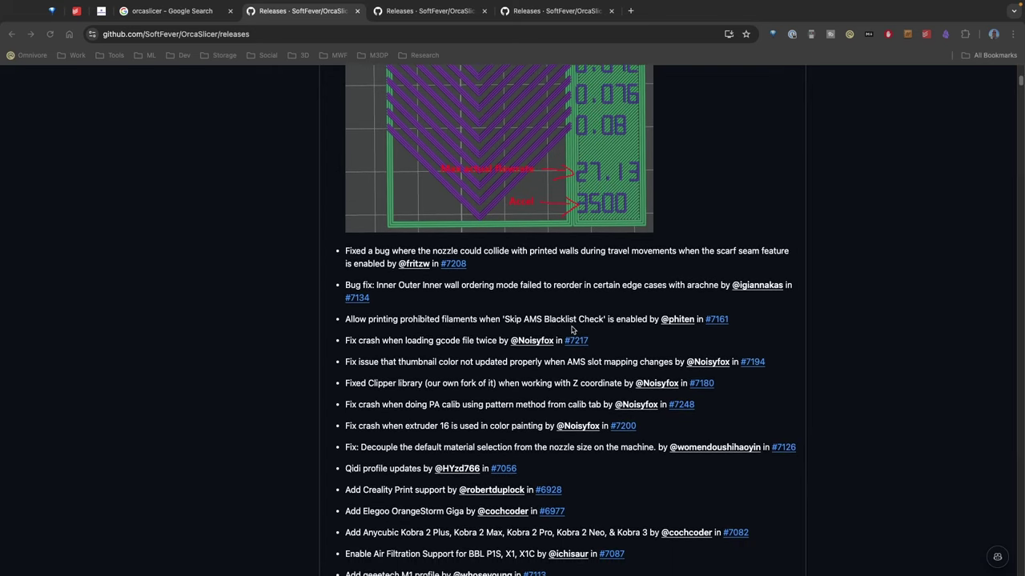
{"action": "scroll", "coordinate": [515, 368], "scroll_direction": "down", "scroll_amount": 2}
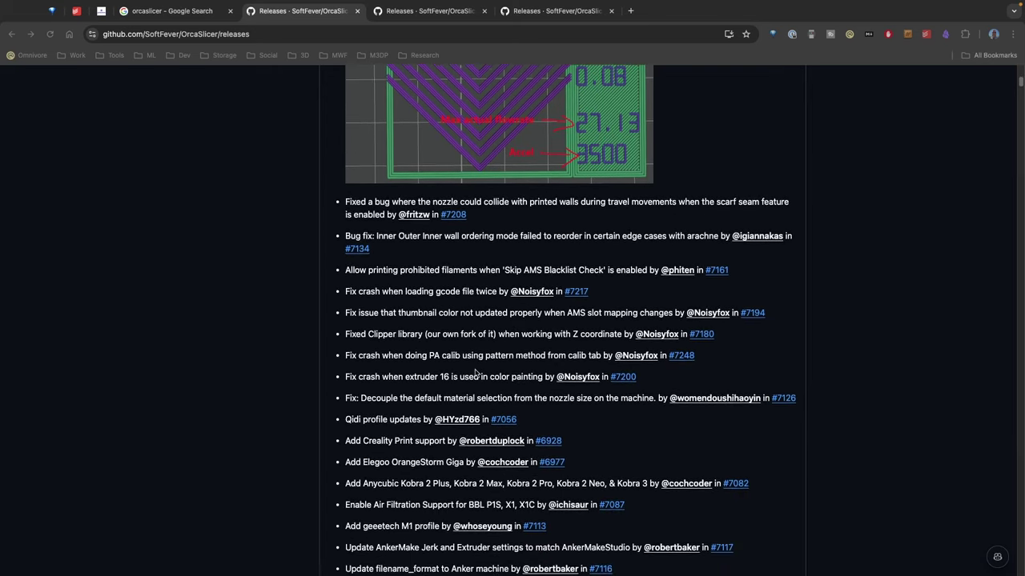
{"action": "scroll", "coordinate": [380, 406], "scroll_direction": "down", "scroll_amount": 1}
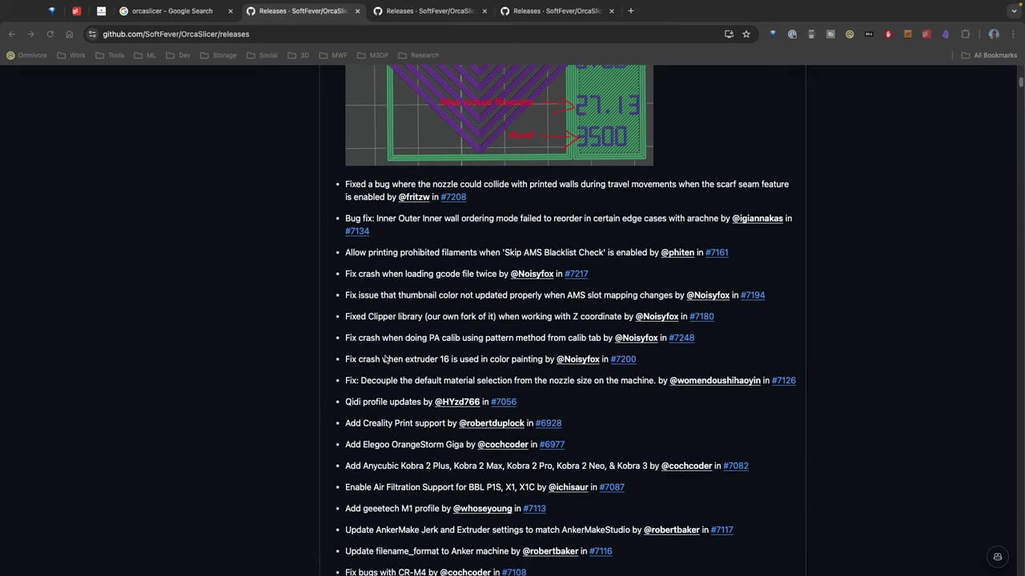
{"action": "scroll", "coordinate": [389, 392], "scroll_direction": "down", "scroll_amount": 1}
{"action": "scroll", "coordinate": [392, 390], "scroll_direction": "down", "scroll_amount": 1}
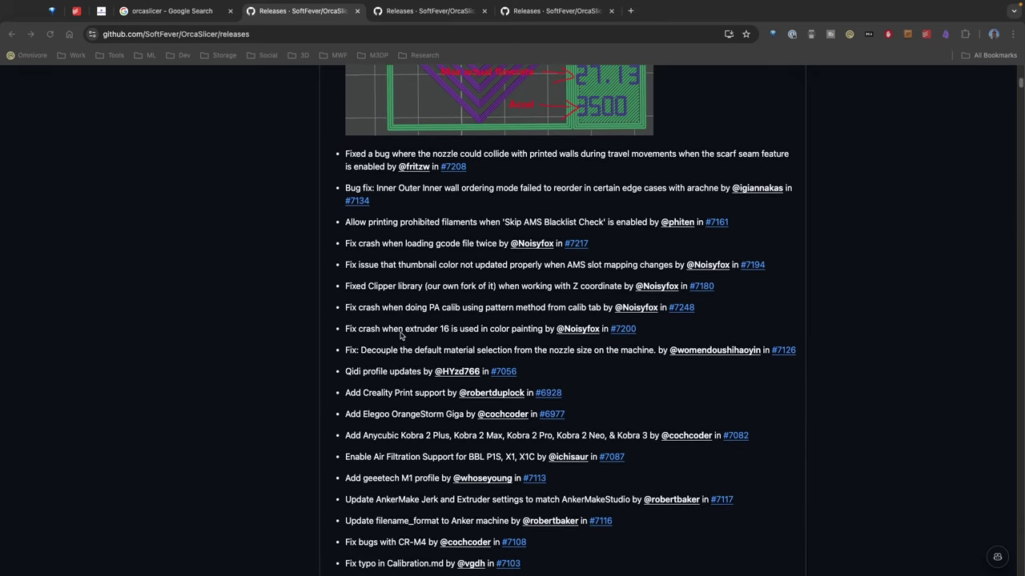
{"action": "scroll", "coordinate": [424, 321], "scroll_direction": "down", "scroll_amount": 5}
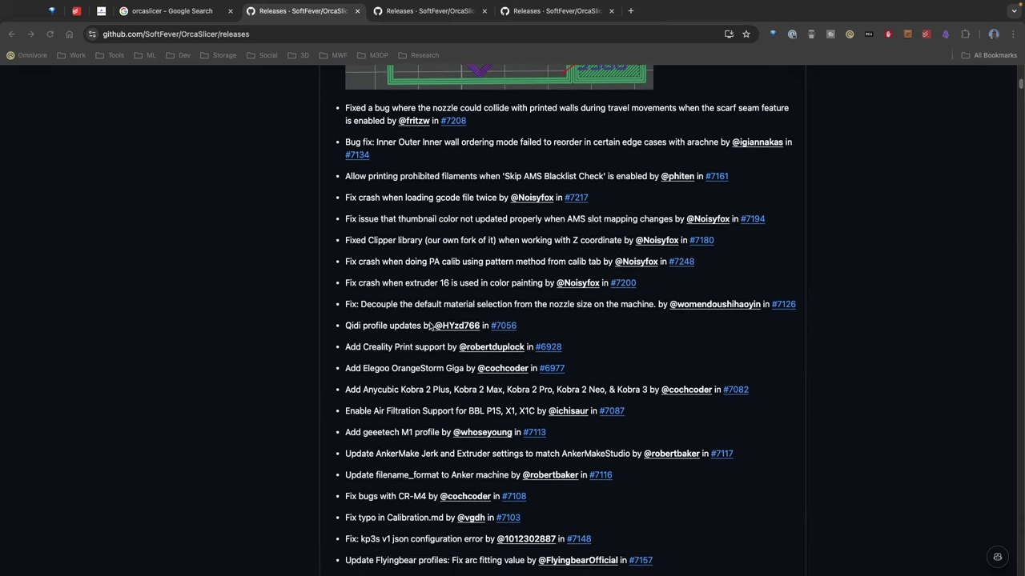
{"action": "scroll", "coordinate": [431, 325], "scroll_direction": "down", "scroll_amount": 14}
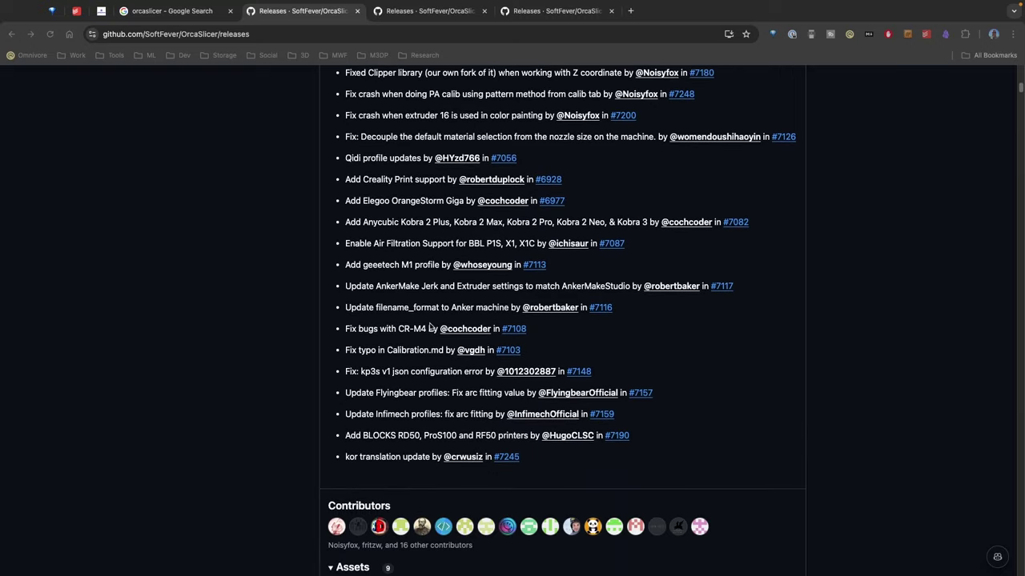
{"action": "scroll", "coordinate": [433, 329], "scroll_direction": "down", "scroll_amount": 7}
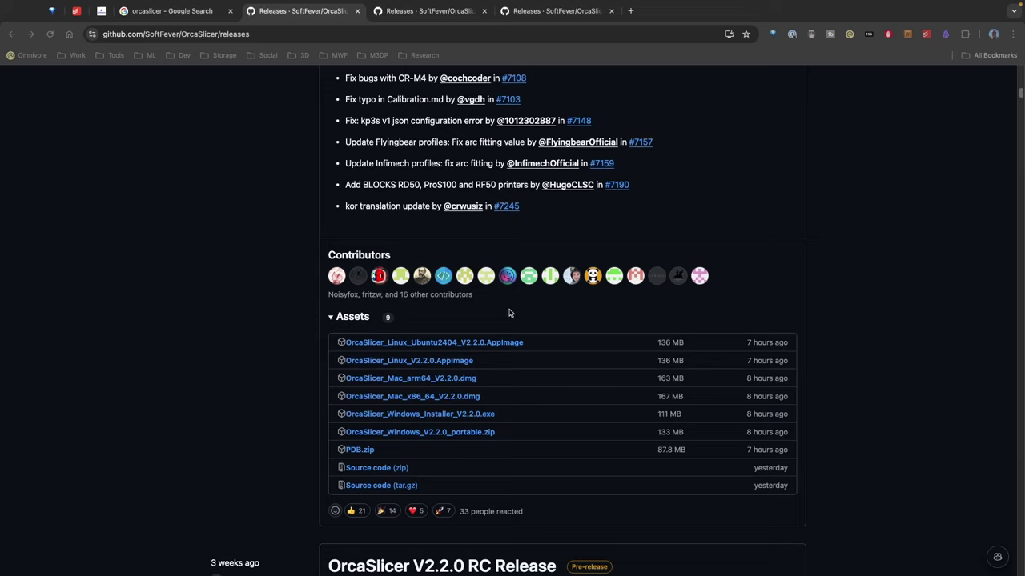
Go from the releases page to the repository's Issues list of 862 open issues
{"action": "scroll", "coordinate": [511, 364], "scroll_direction": "up", "scroll_amount": 5}
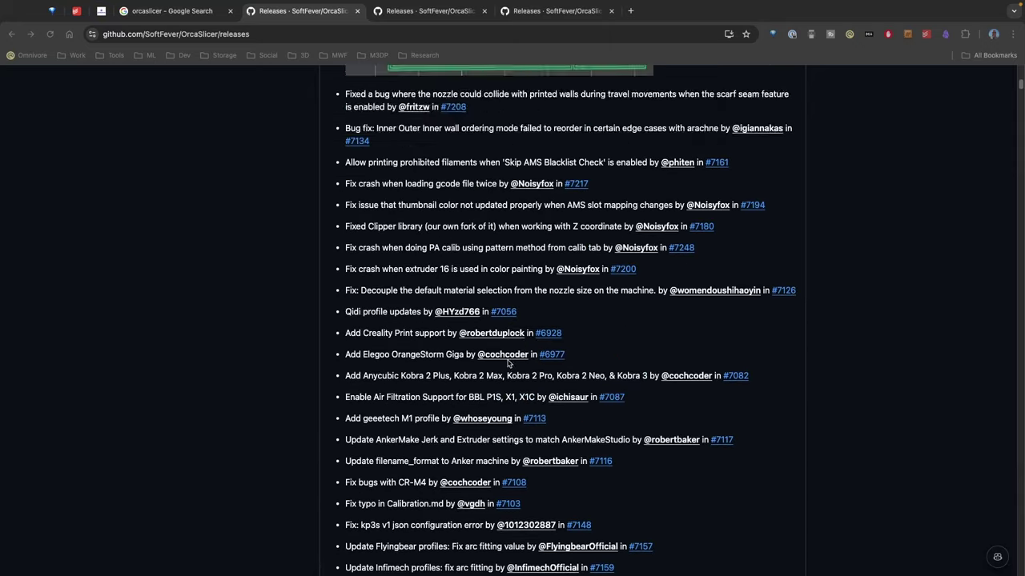
{"action": "scroll", "coordinate": [512, 367], "scroll_direction": "down", "scroll_amount": 5}
{"action": "scroll", "coordinate": [513, 366], "scroll_direction": "up", "scroll_amount": 10}
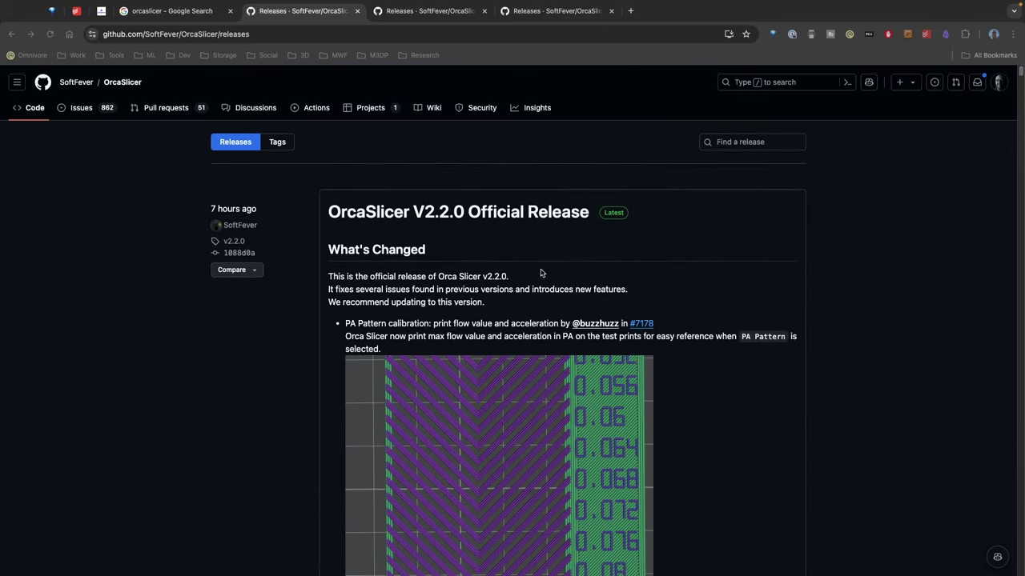
{"action": "scroll", "coordinate": [595, 518], "scroll_direction": "down", "scroll_amount": 8}
{"action": "scroll", "coordinate": [596, 518], "scroll_direction": "up", "scroll_amount": 10}
{"action": "left_click", "coordinate": [83, 109]}
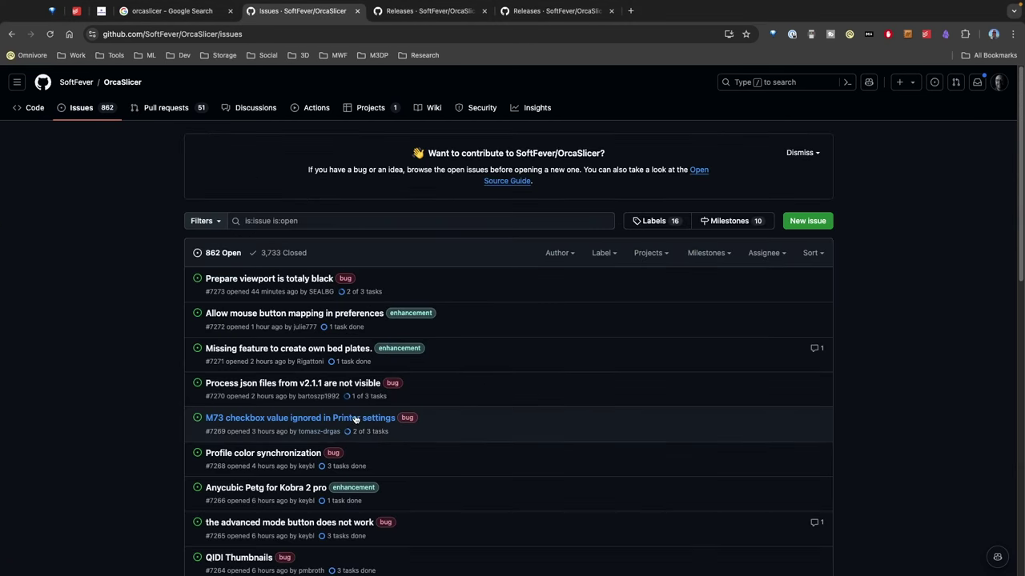
{"action": "mouse_move", "coordinate": [258, 385]}
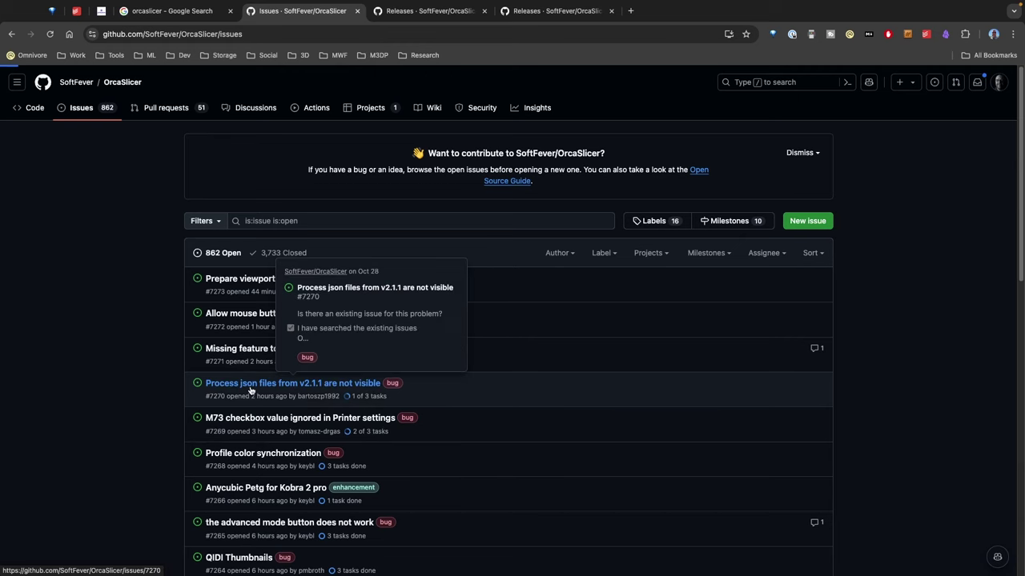
Open issue #7270 about v2.1.1 process json files not being visible and read its comments
{"action": "left_click", "coordinate": [268, 384]}
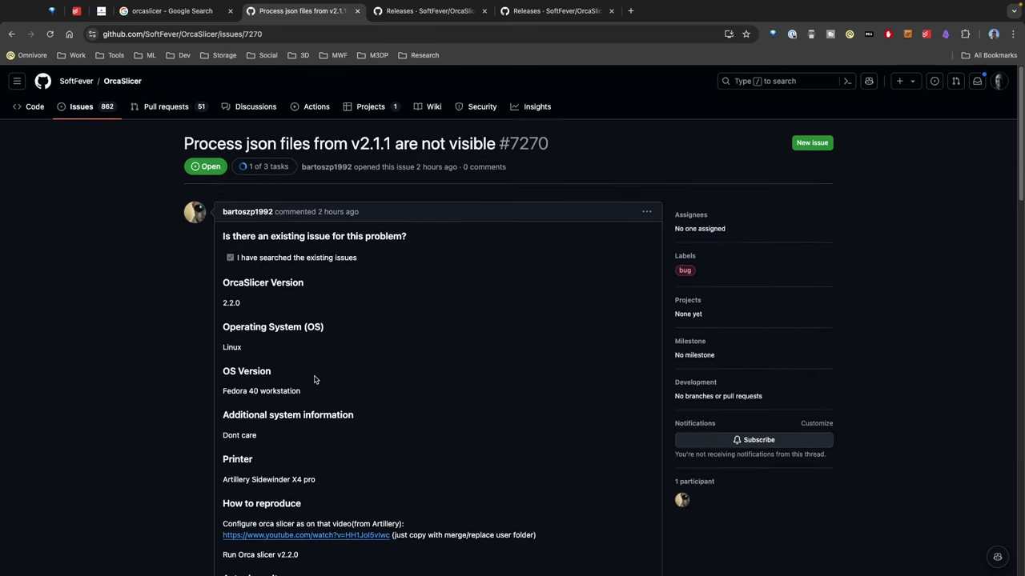
{"action": "scroll", "coordinate": [309, 376], "scroll_direction": "down", "scroll_amount": 1}
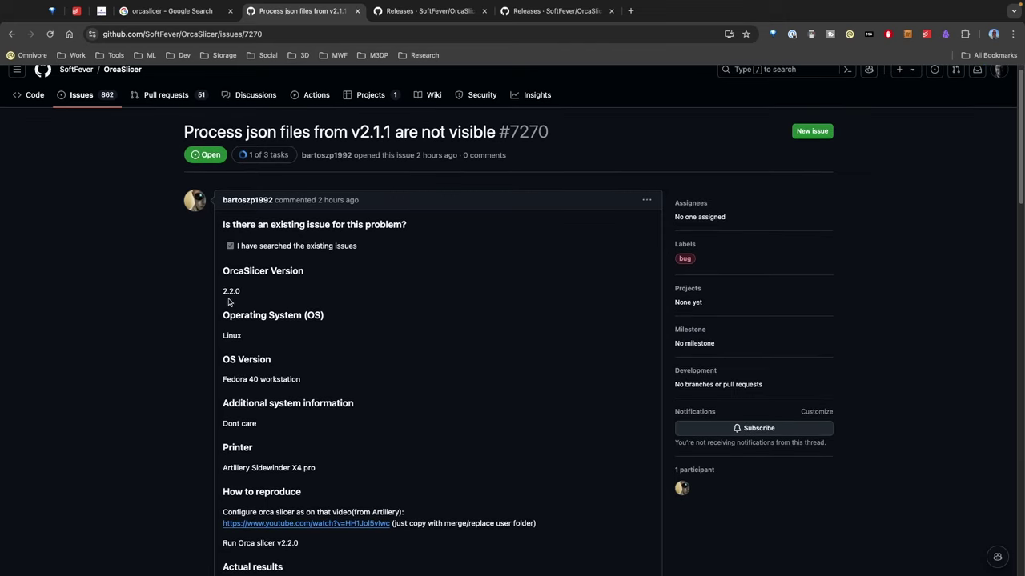
{"action": "scroll", "coordinate": [237, 308], "scroll_direction": "down", "scroll_amount": 1}
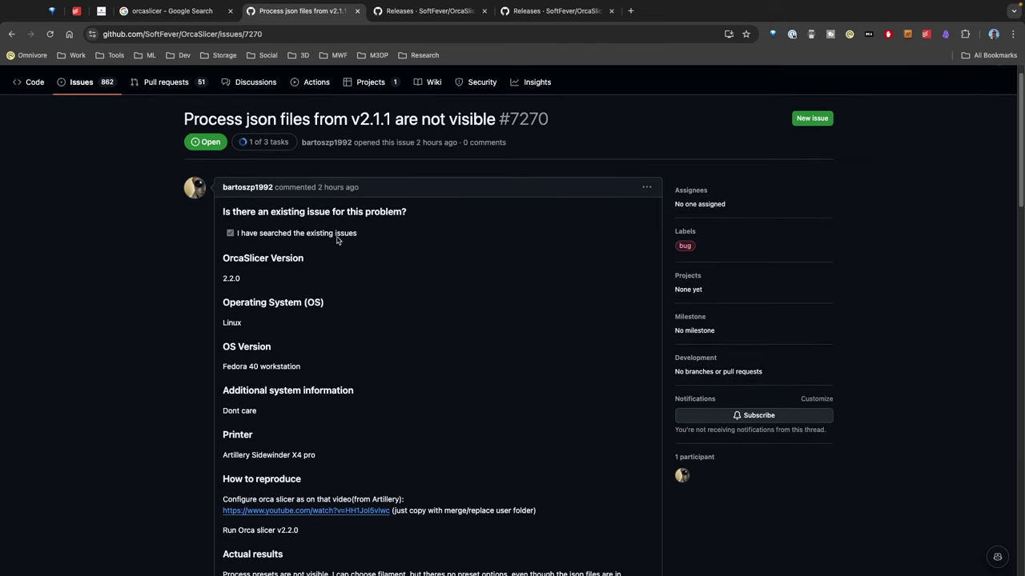
{"action": "scroll", "coordinate": [306, 418], "scroll_direction": "down", "scroll_amount": 3}
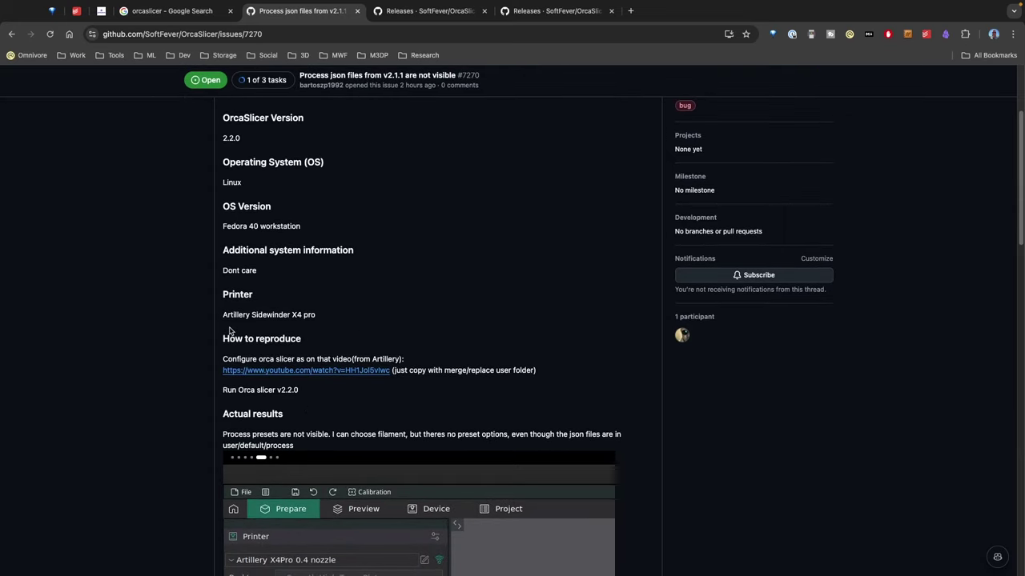
{"action": "scroll", "coordinate": [297, 367], "scroll_direction": "down", "scroll_amount": 2}
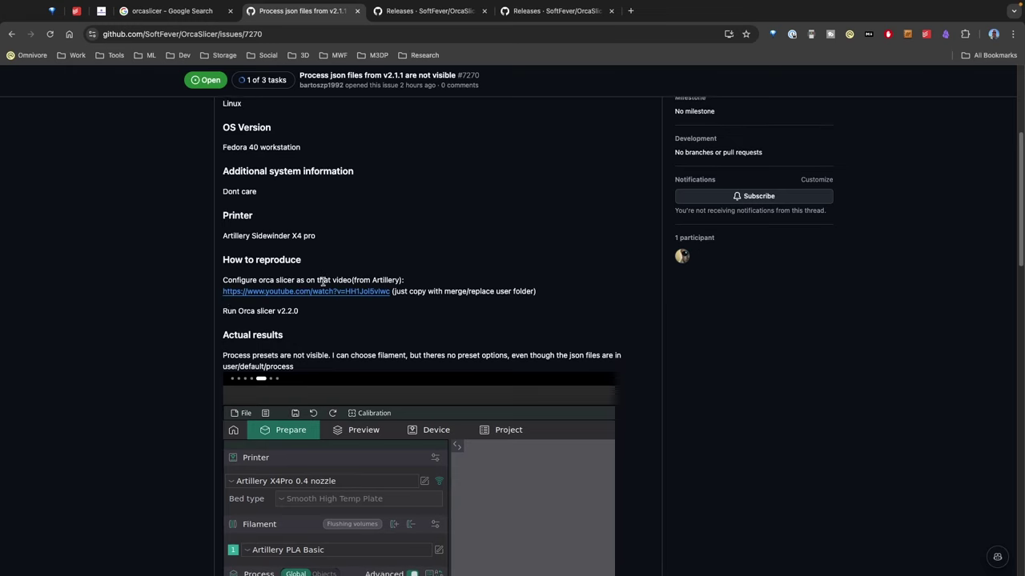
{"action": "scroll", "coordinate": [320, 280], "scroll_direction": "down", "scroll_amount": 2}
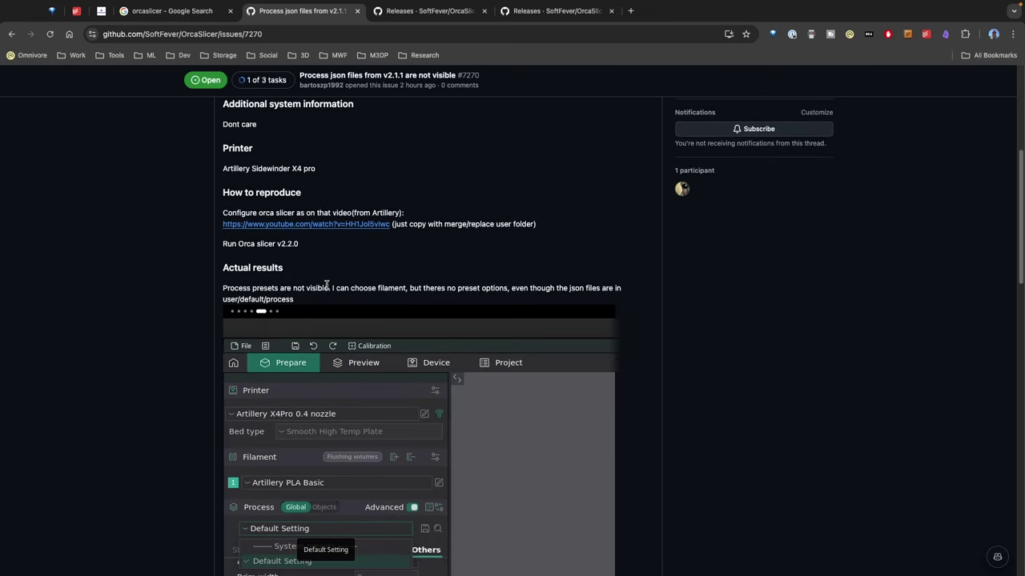
{"action": "scroll", "coordinate": [327, 288], "scroll_direction": "down", "scroll_amount": 1}
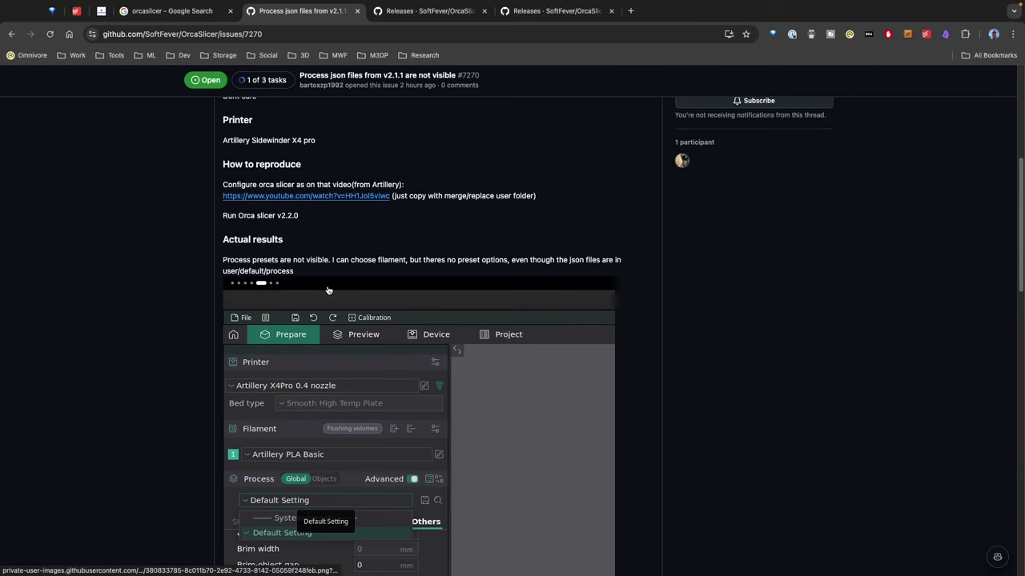
{"action": "scroll", "coordinate": [327, 290], "scroll_direction": "down", "scroll_amount": 1}
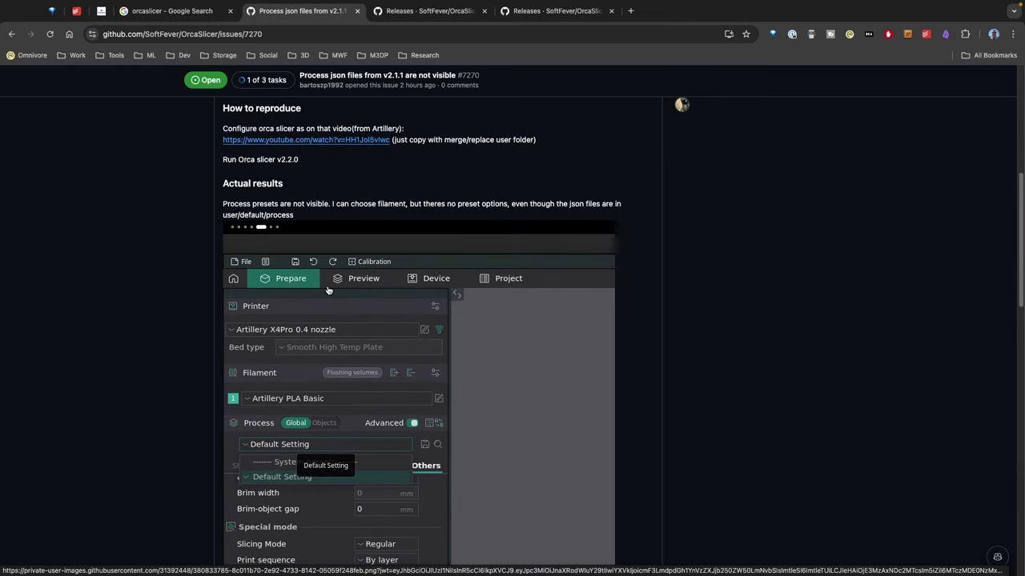
Read through the rest of the issue #7270 discussion, going back up toward its title
{"action": "scroll", "coordinate": [344, 309], "scroll_direction": "up", "scroll_amount": 2}
{"action": "scroll", "coordinate": [351, 312], "scroll_direction": "down", "scroll_amount": 2}
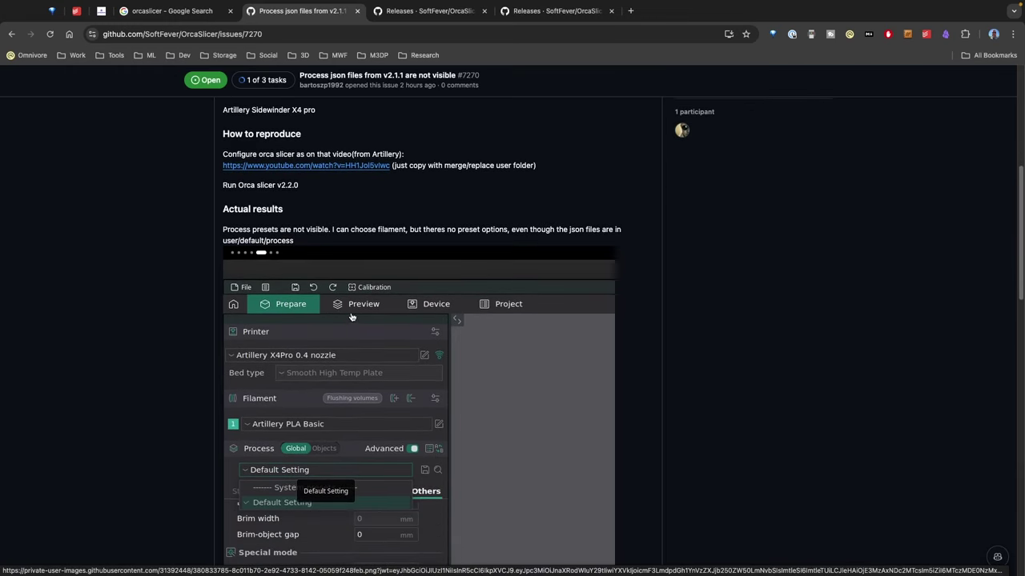
{"action": "scroll", "coordinate": [351, 317], "scroll_direction": "down", "scroll_amount": 3}
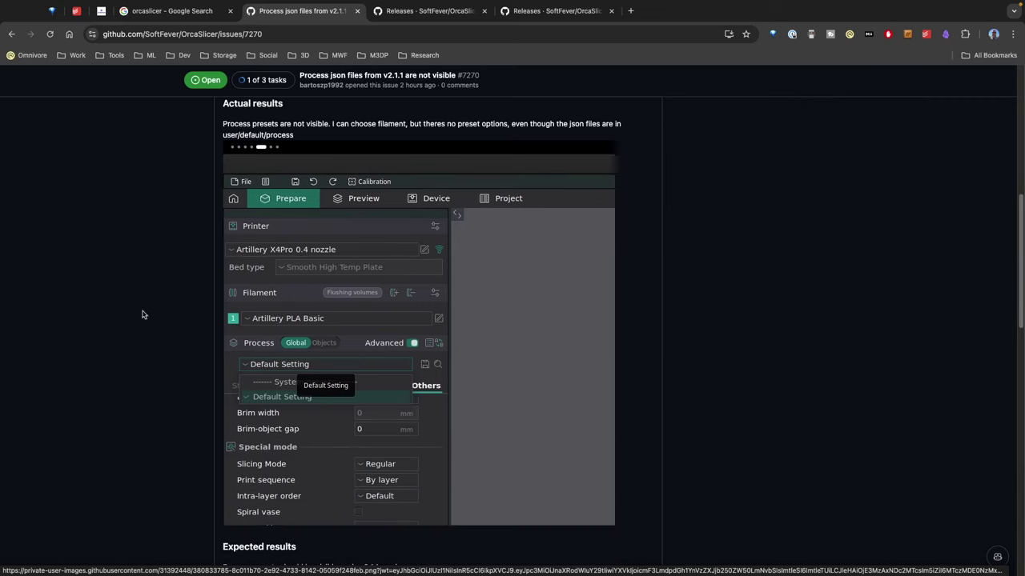
{"action": "scroll", "coordinate": [351, 282], "scroll_direction": "down", "scroll_amount": 2}
{"action": "scroll", "coordinate": [520, 264], "scroll_direction": "down", "scroll_amount": 10}
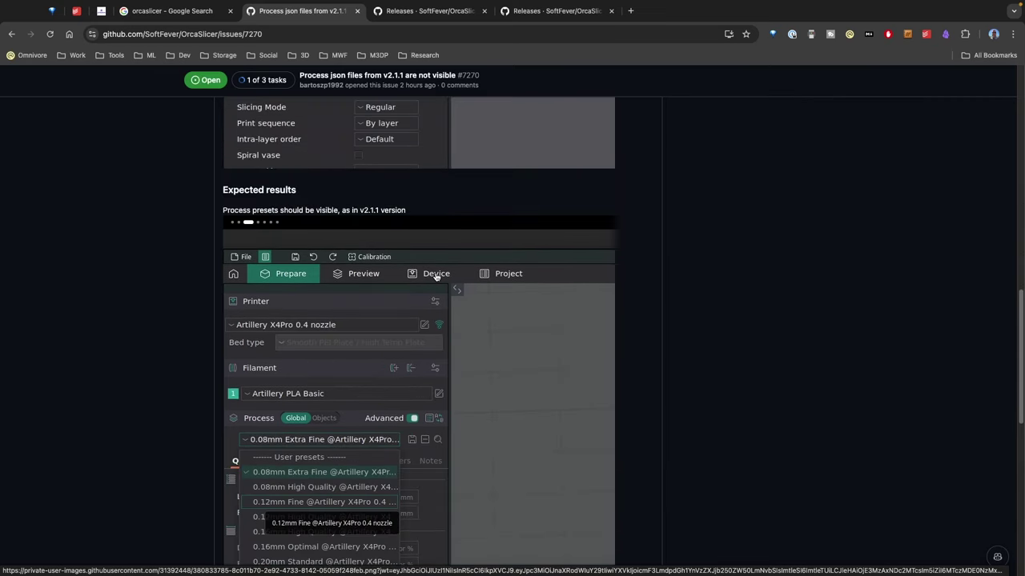
{"action": "scroll", "coordinate": [416, 276], "scroll_direction": "down", "scroll_amount": 1}
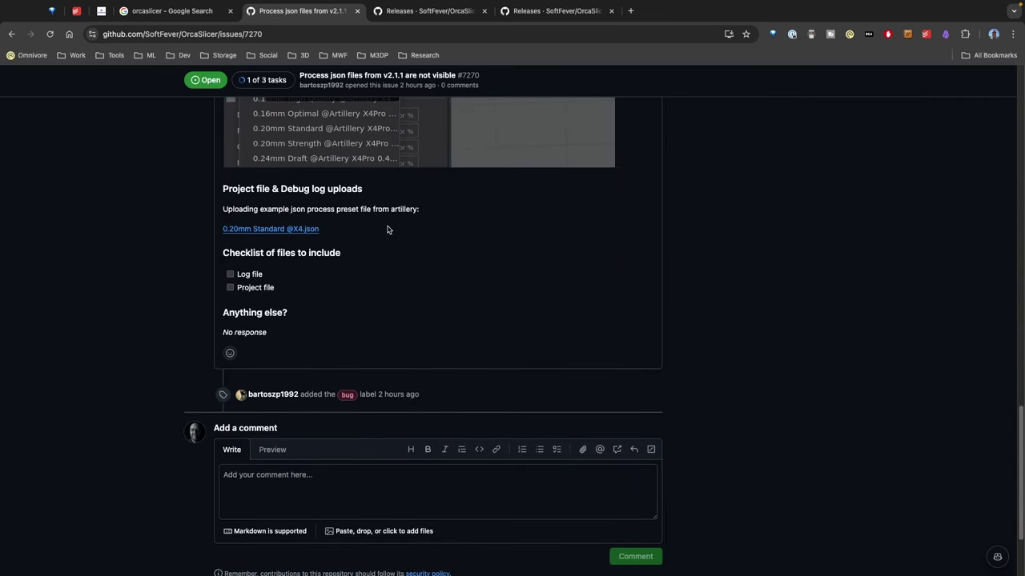
{"action": "scroll", "coordinate": [335, 239], "scroll_direction": "up", "scroll_amount": 1}
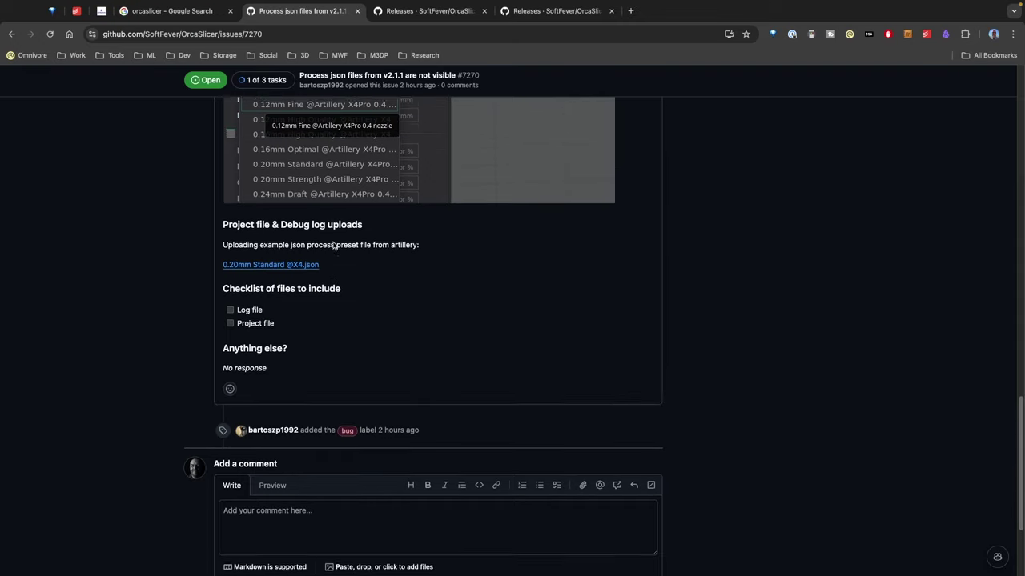
{"action": "scroll", "coordinate": [335, 240], "scroll_direction": "down", "scroll_amount": 2}
{"action": "scroll", "coordinate": [339, 246], "scroll_direction": "up", "scroll_amount": 15}
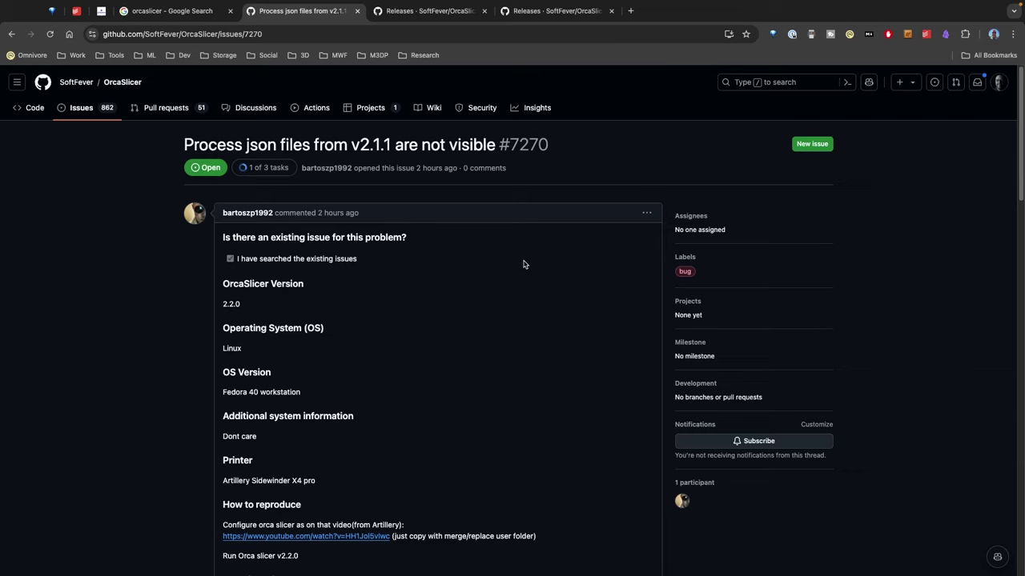
{"action": "scroll", "coordinate": [523, 264], "scroll_direction": "down", "scroll_amount": 1}
{"action": "scroll", "coordinate": [534, 269], "scroll_direction": "down", "scroll_amount": 1}
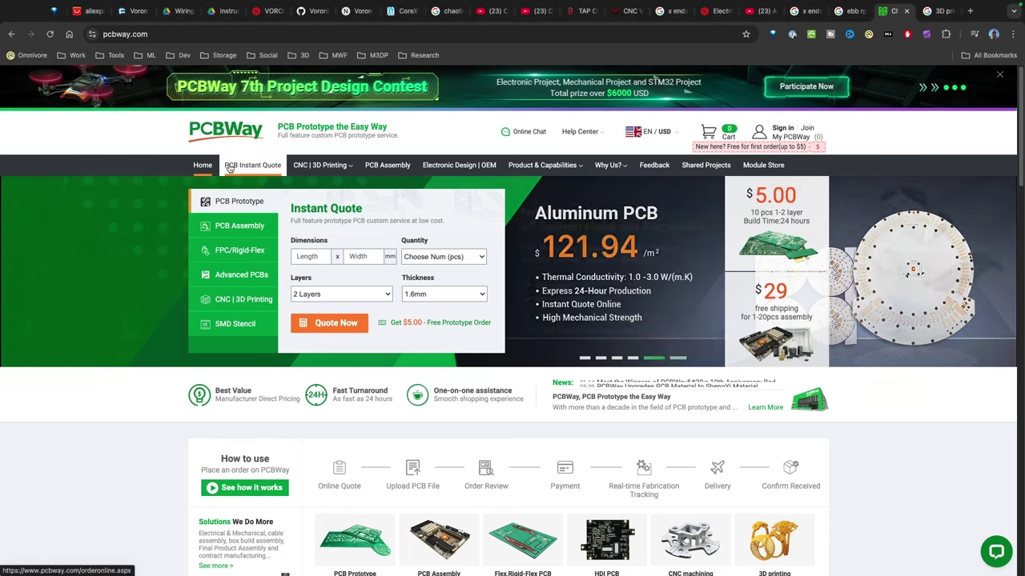
Bring up PCBWay's PCB Instant Quote form and look over its board specification options
{"action": "left_click", "coordinate": [249, 168]}
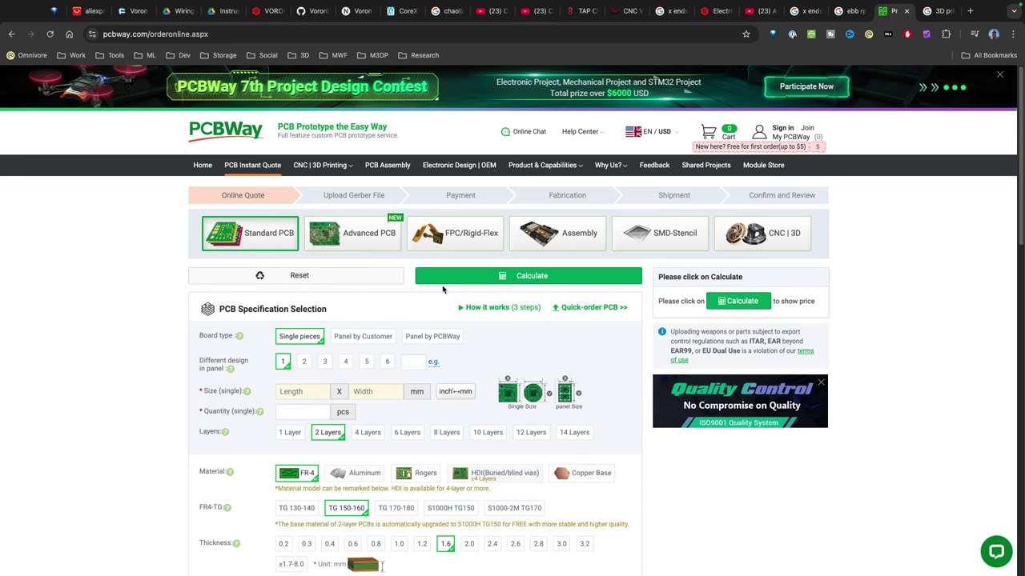
{"action": "mouse_move", "coordinate": [369, 528]}
{"action": "scroll", "coordinate": [390, 512], "scroll_direction": "down", "scroll_amount": 1}
{"action": "scroll", "coordinate": [491, 494], "scroll_direction": "down", "scroll_amount": 1}
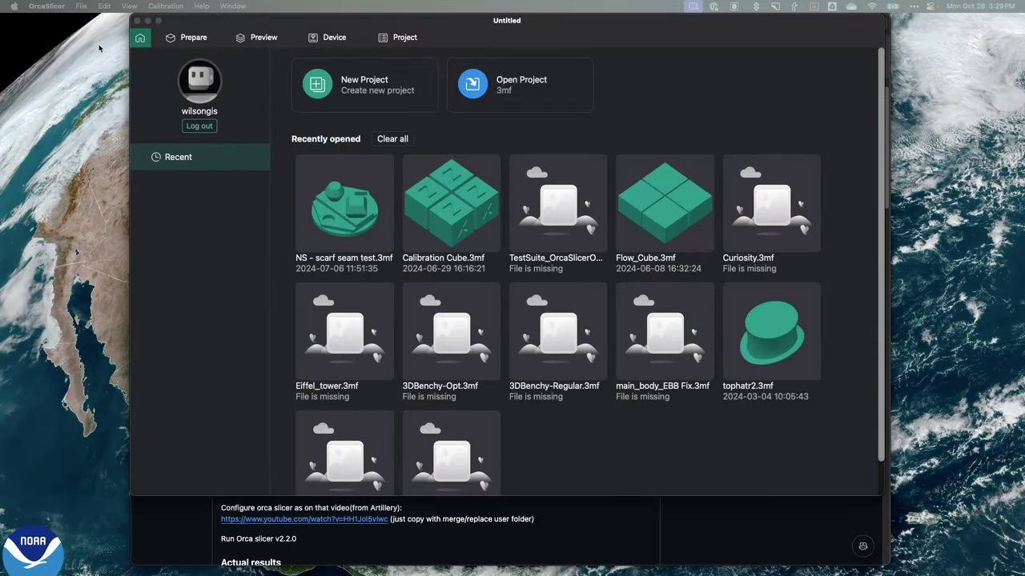
Make OrcaSlicer full screen and show the empty Ender-3 S1 Plus plate in Prepare
{"action": "left_click", "coordinate": [158, 20]}
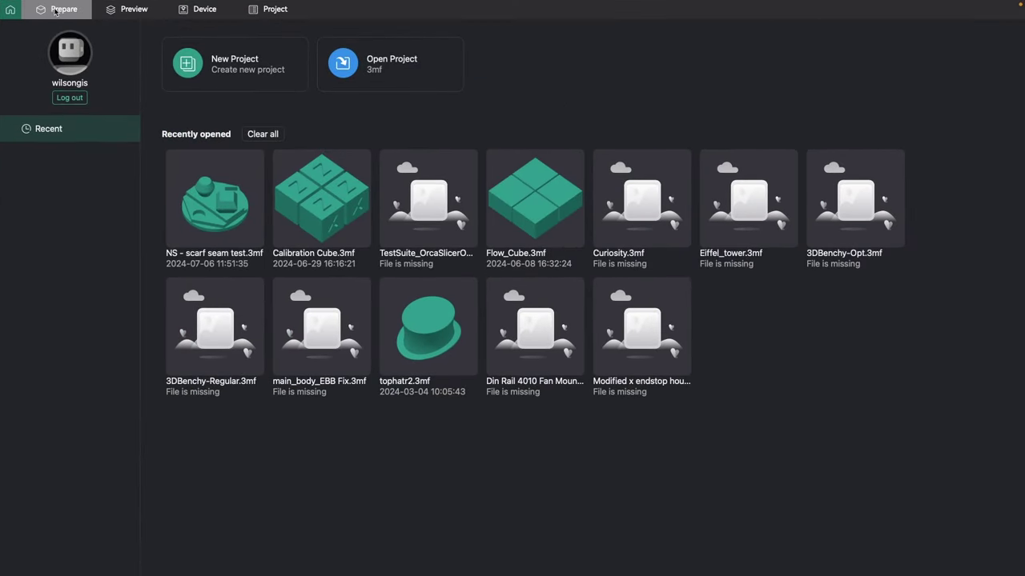
{"action": "left_click", "coordinate": [55, 10]}
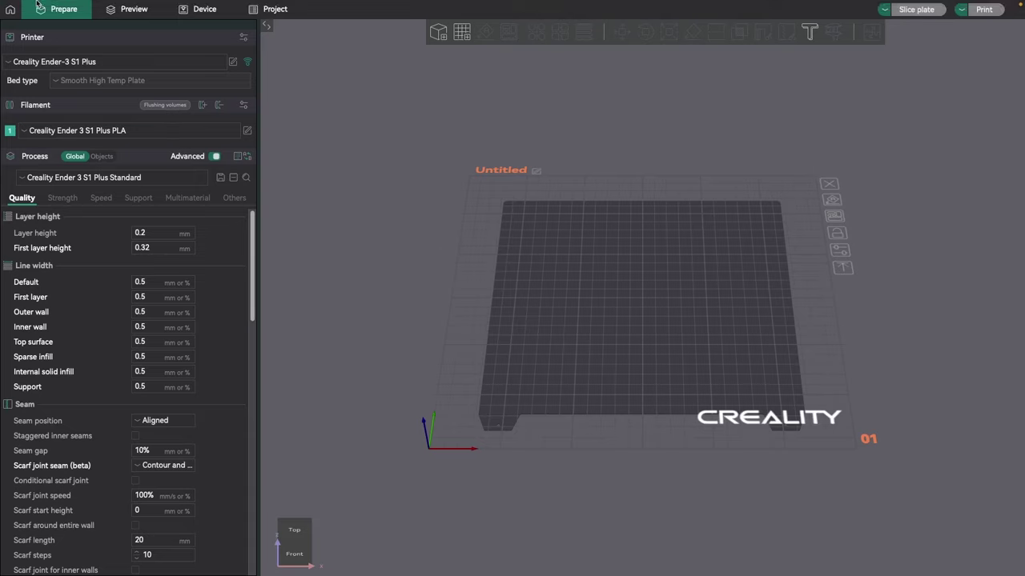
{"action": "mouse_move", "coordinate": [158, 5]}
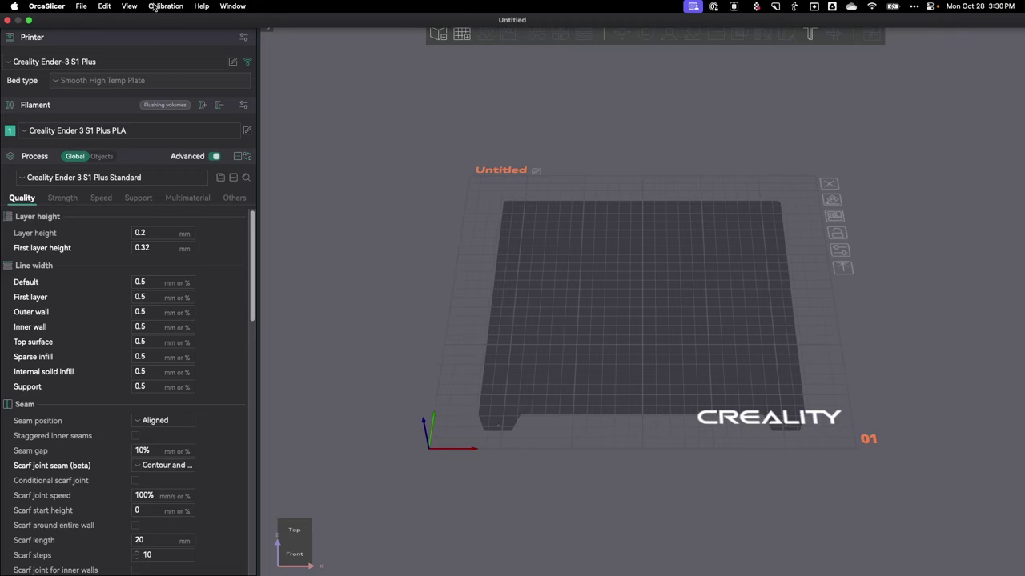
Set up a Pressure advance calibration using the PA Pattern method, 0 to 0.08 in 0.005 steps
{"action": "left_click", "coordinate": [160, 7]}
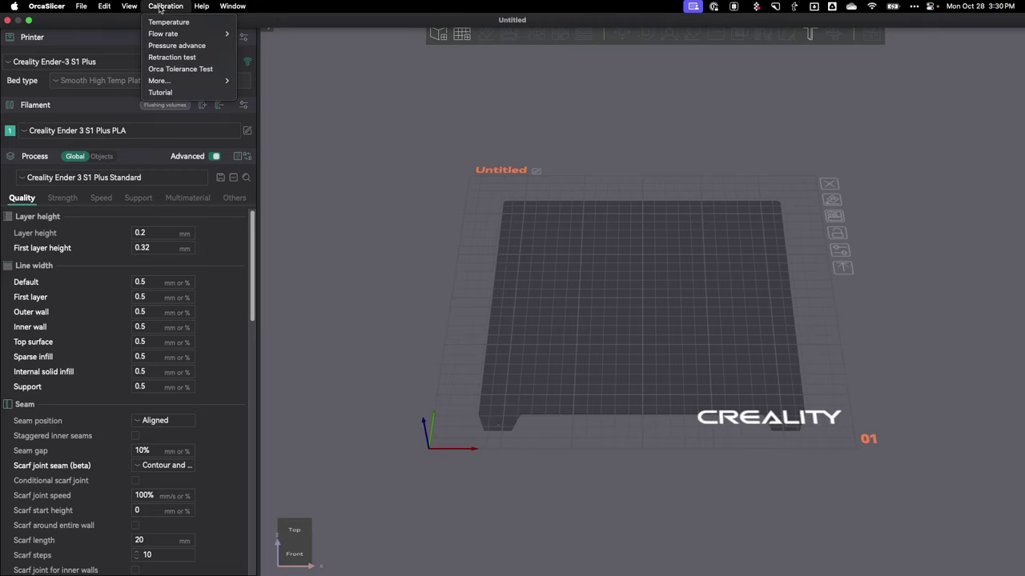
{"action": "left_click", "coordinate": [176, 46]}
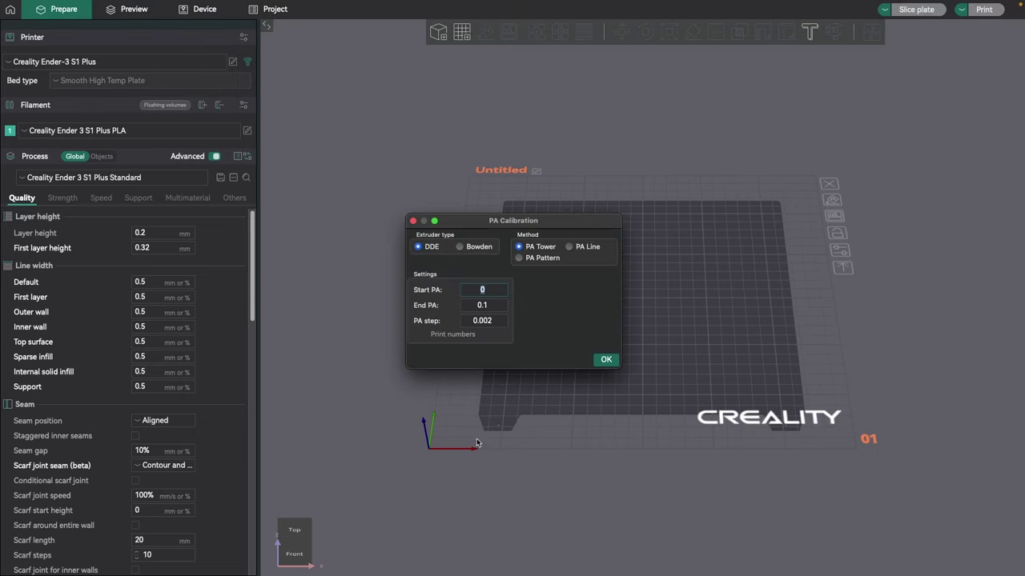
{"action": "left_click", "coordinate": [529, 261]}
Generate the PA pattern test cube on the plate and orbit the view to inspect it
{"action": "left_click", "coordinate": [606, 359]}
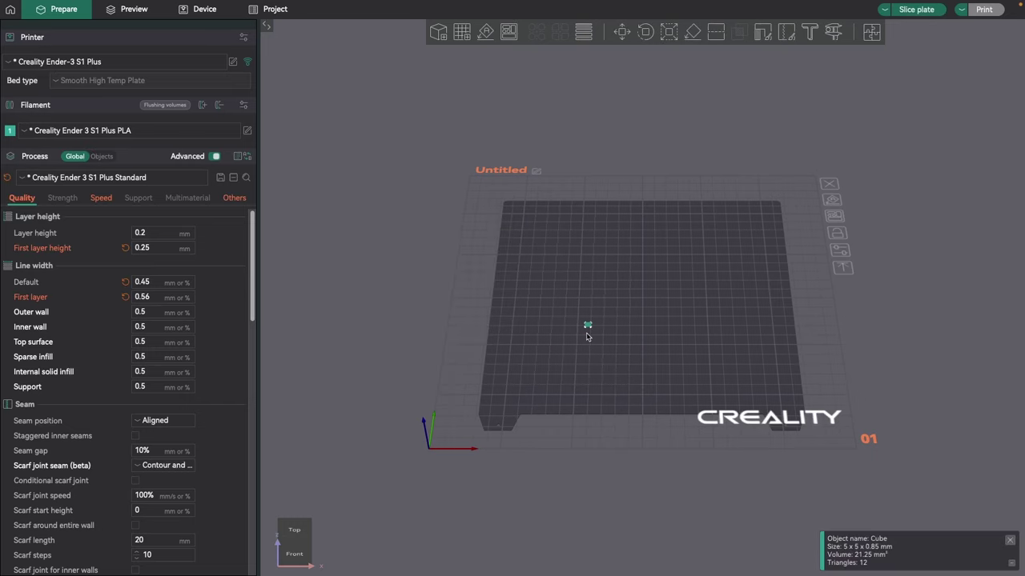
{"action": "left_click_drag", "start_coordinate": [588, 328], "coordinate": [550, 353]}
{"action": "right_click_drag", "start_coordinate": [550, 353], "coordinate": [572, 409]}
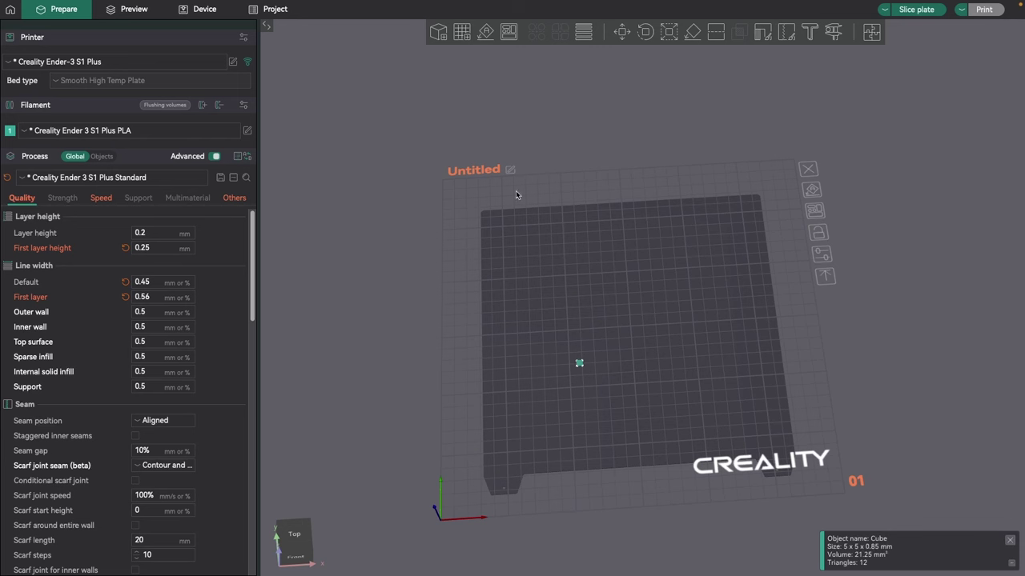
Slice the plate and inspect the 0–0.08 chevron pattern preview, estimated at 10m6s
{"action": "left_click", "coordinate": [120, 9]}
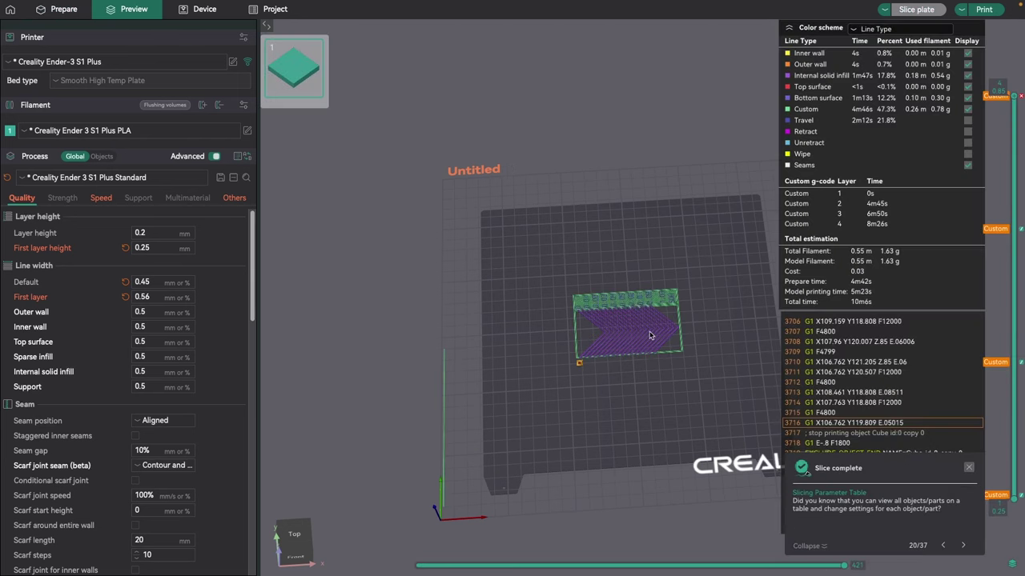
{"action": "scroll", "coordinate": [644, 340], "scroll_direction": "up", "scroll_amount": 5}
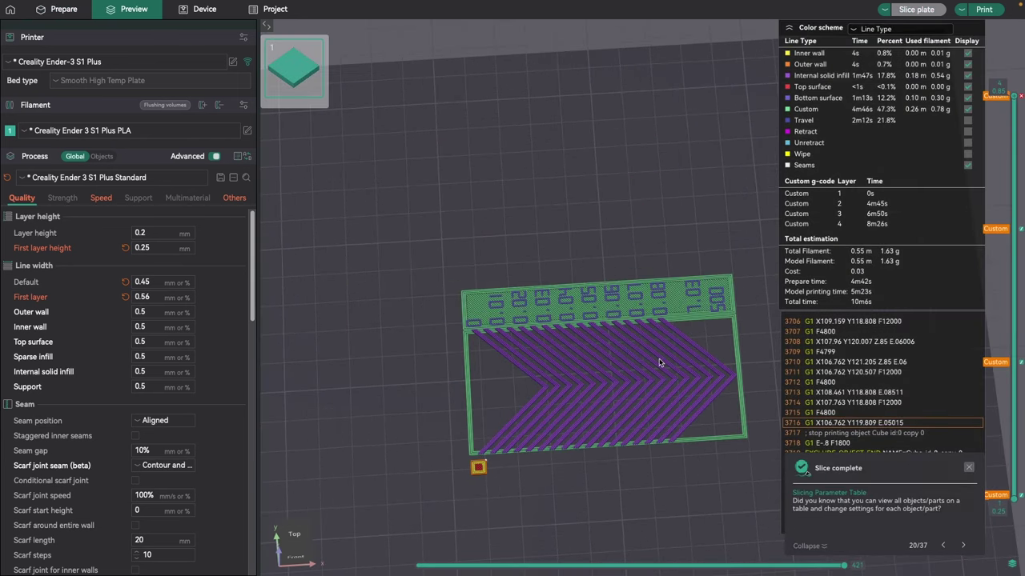
{"action": "left_click_drag", "start_coordinate": [661, 371], "coordinate": [671, 451]}
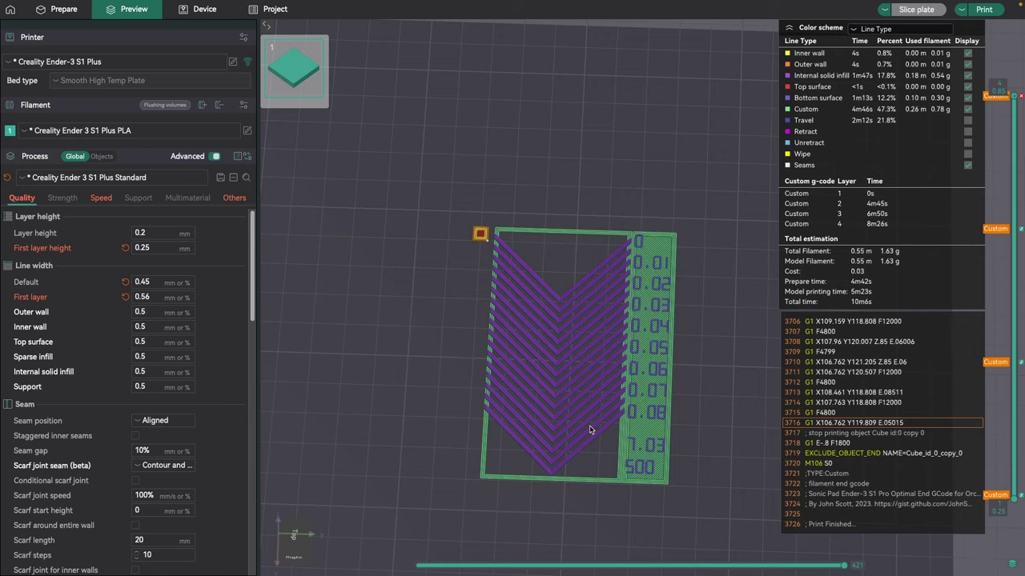
{"action": "scroll", "coordinate": [576, 414], "scroll_direction": "down", "scroll_amount": 2}
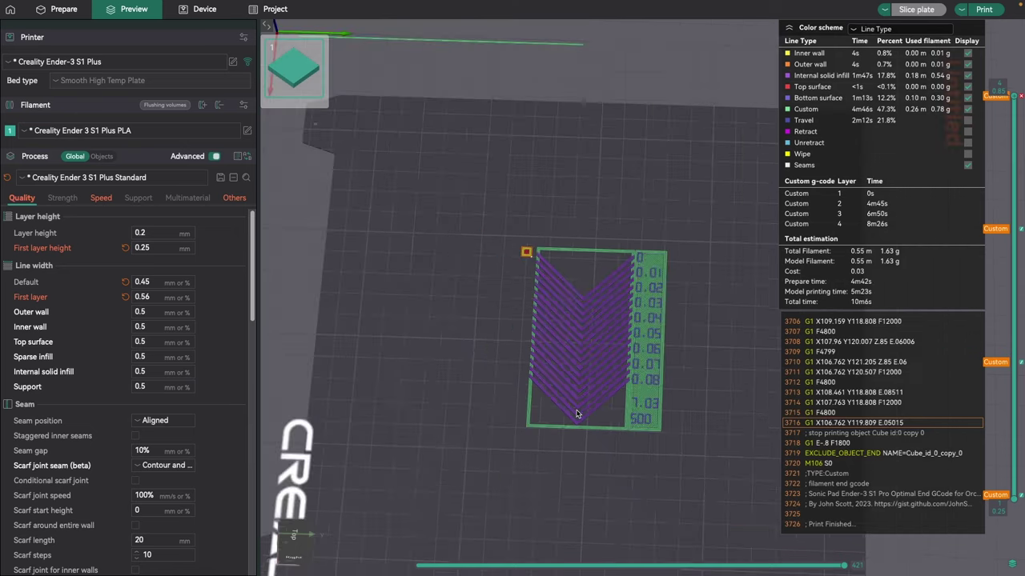
{"action": "scroll", "coordinate": [576, 414], "scroll_direction": "down", "scroll_amount": 2}
{"action": "scroll", "coordinate": [570, 406], "scroll_direction": "down", "scroll_amount": 2}
From the Prepare tab, send Cube_PLA_10m6s.gcode to the printer host with Upload and Print
{"action": "left_click", "coordinate": [58, 9]}
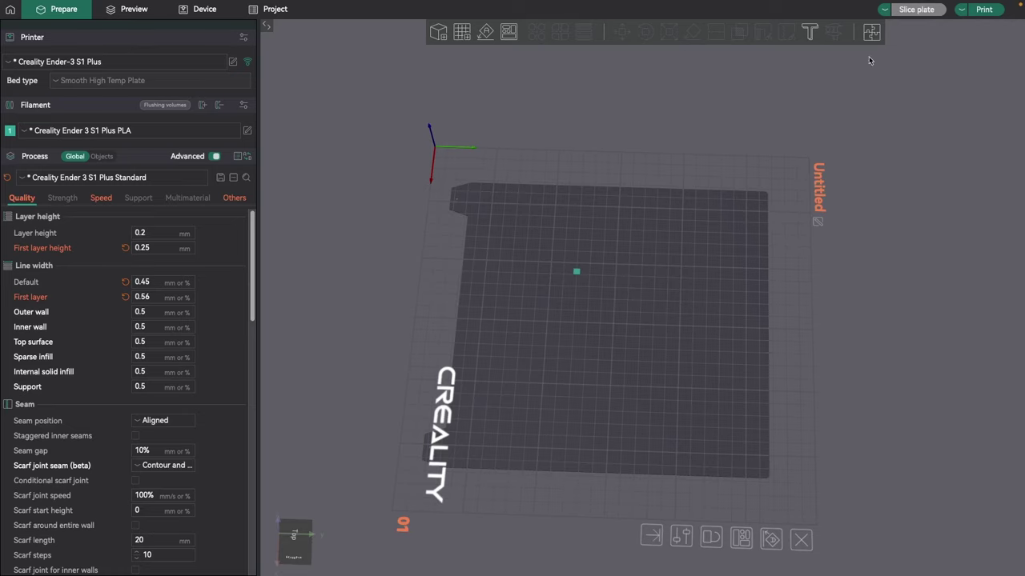
{"action": "left_click", "coordinate": [983, 9]}
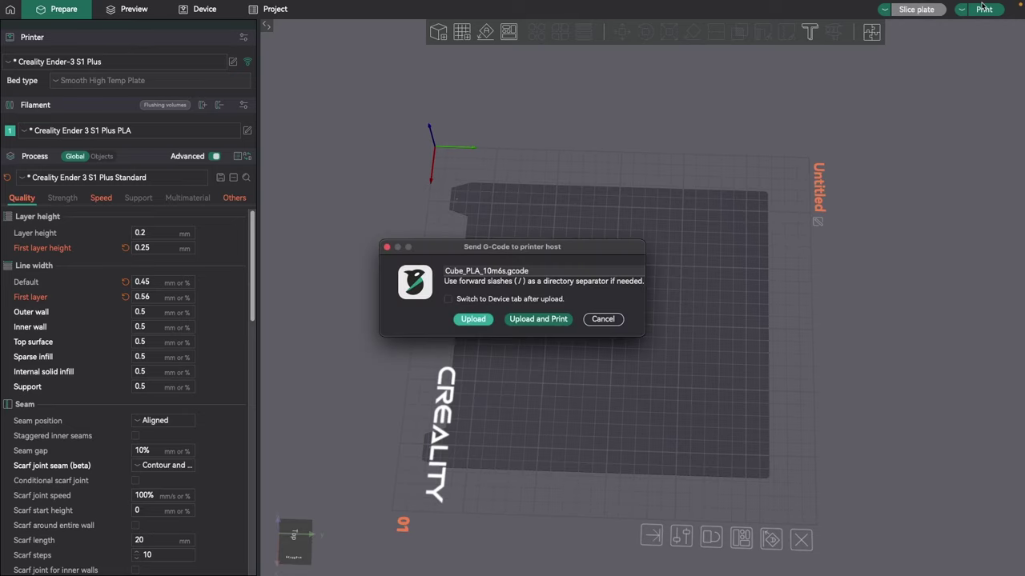
{"action": "left_click", "coordinate": [537, 323]}
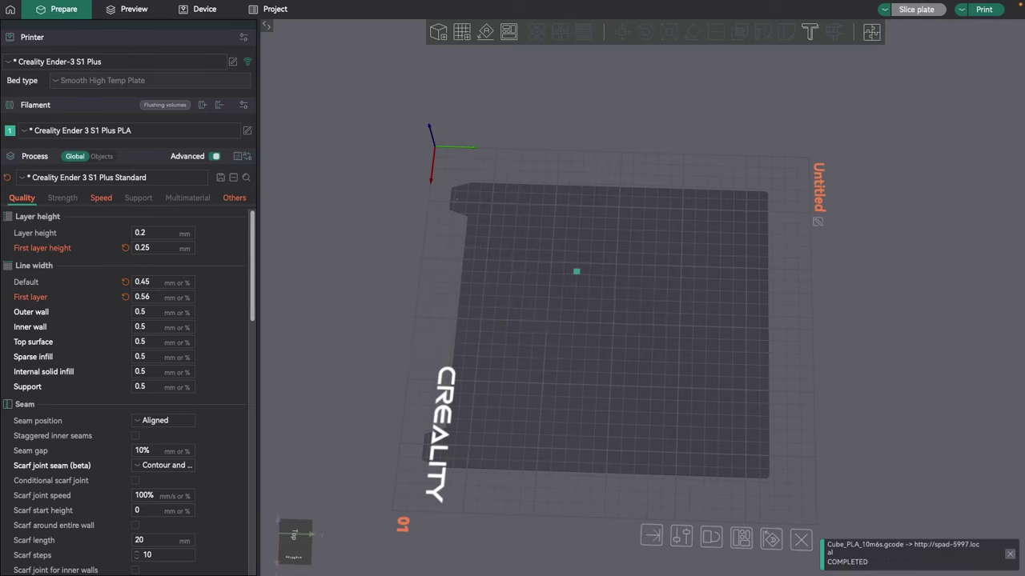